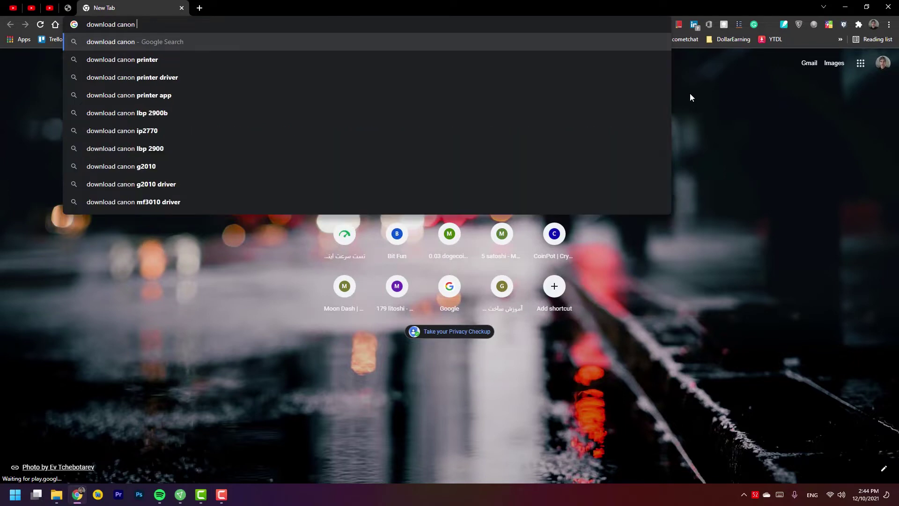
Search Google for 'download canon mf3010 driver' using the suggested completion
text(mf)
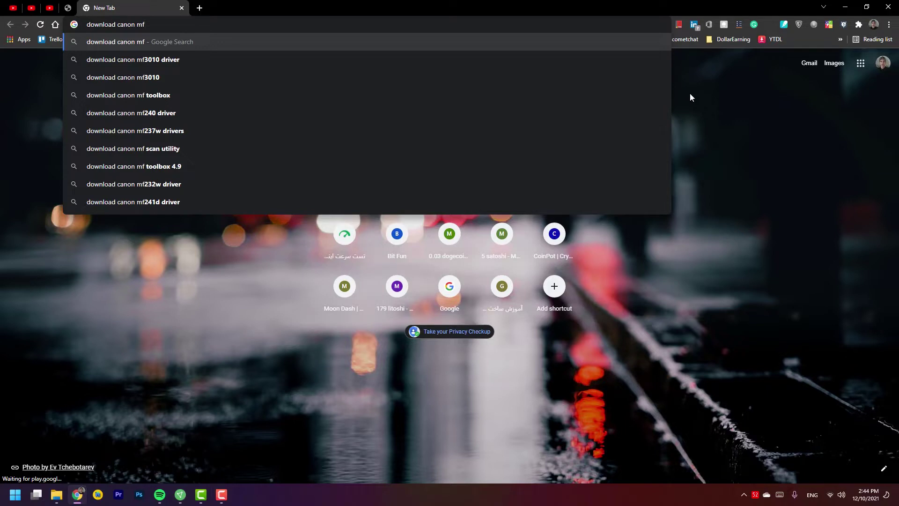
text(3)
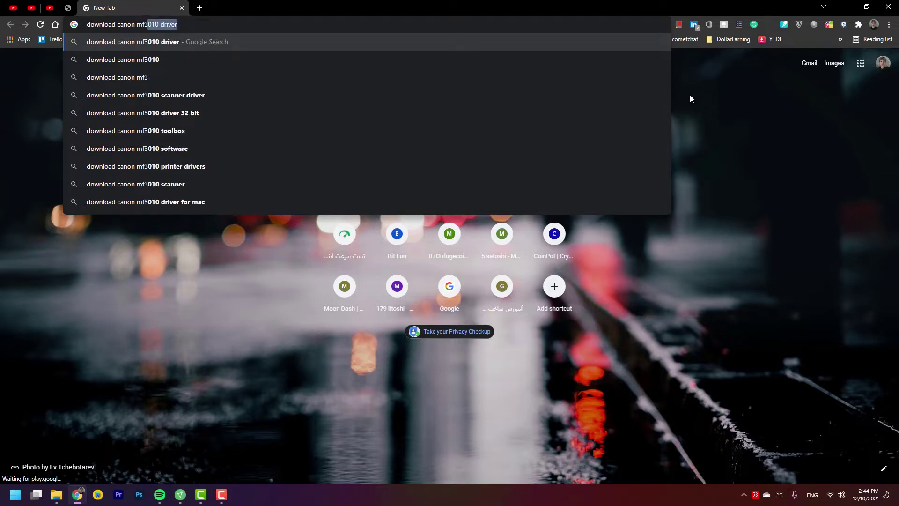
text(010)
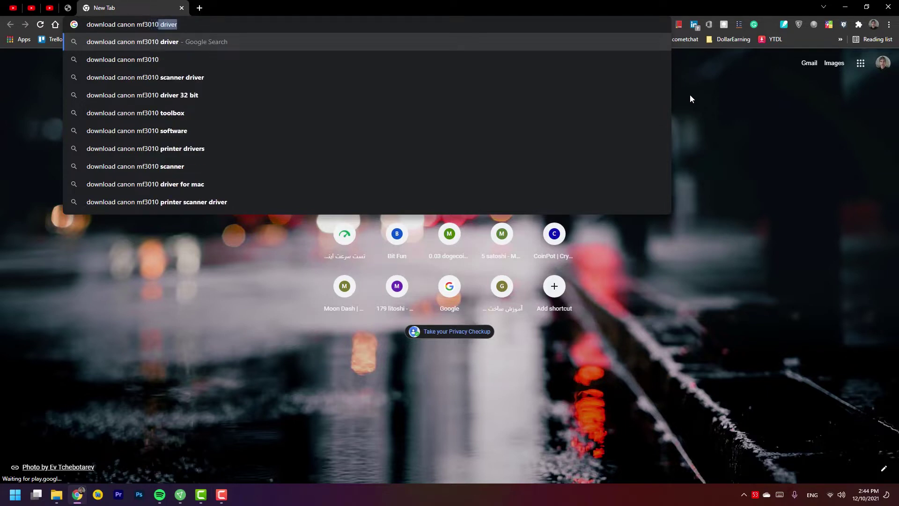
key(Right)
key(Return)
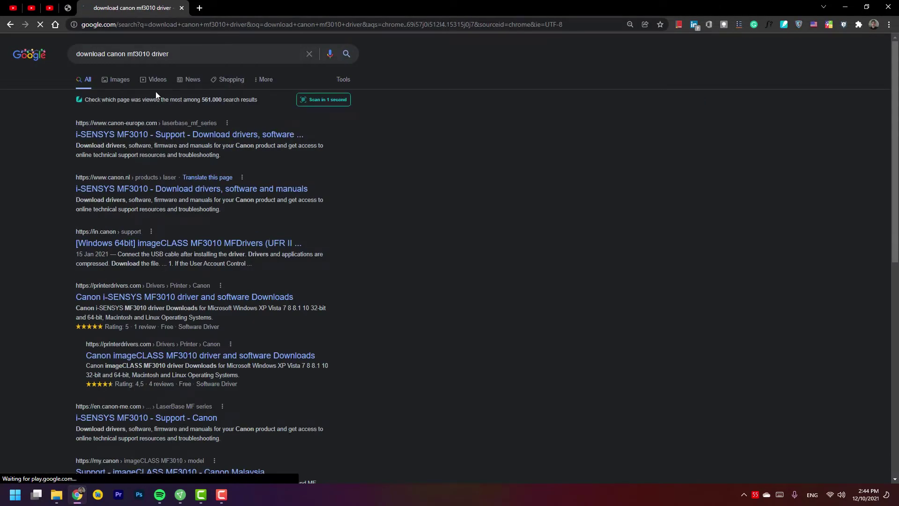
Open the first canon-europe.com result in a new tab and accept its cookies
middle_click(153, 136)
click(241, 8)
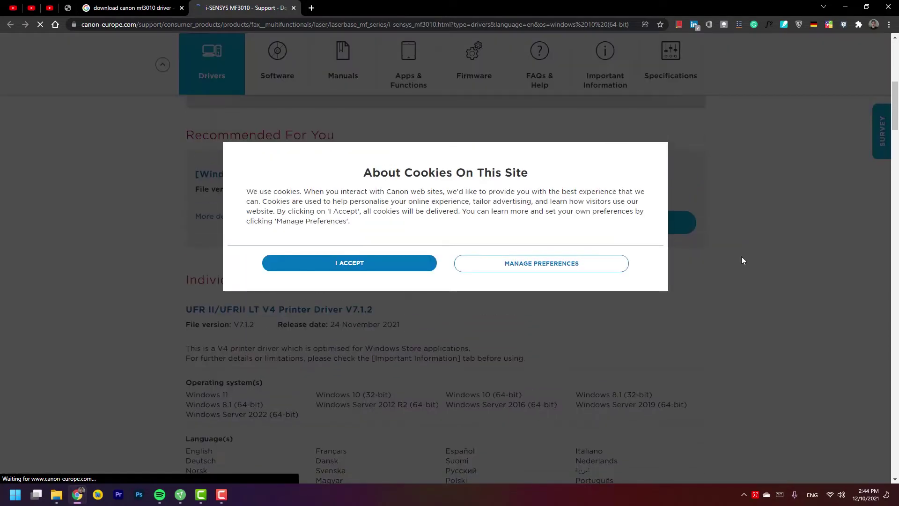
click(356, 265)
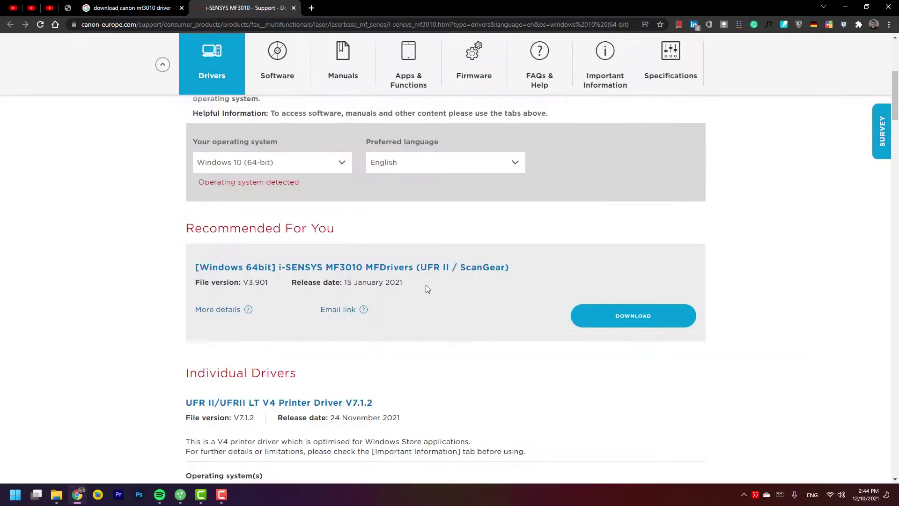
Keep Windows 10 (64-bit) as the OS and download the recommended MF3010 MFDrivers package
click(275, 289)
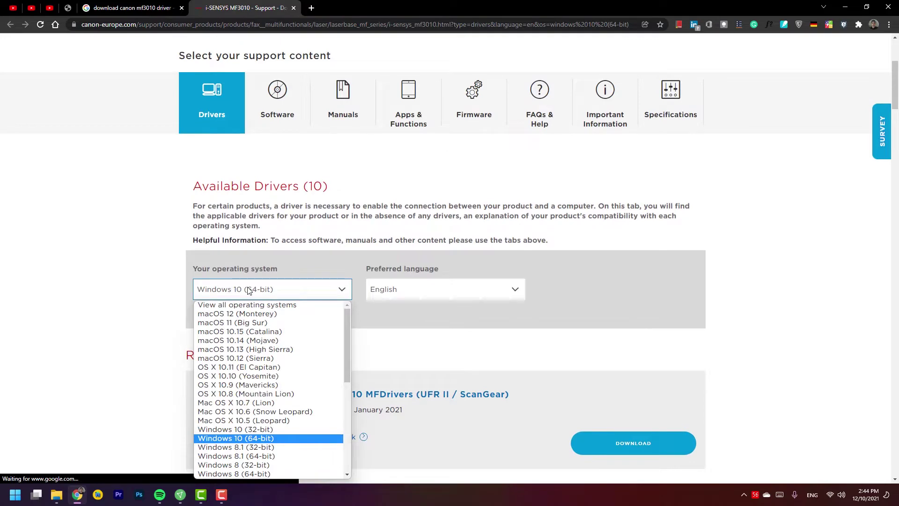
click(158, 290)
scroll(158, 290, down, 5)
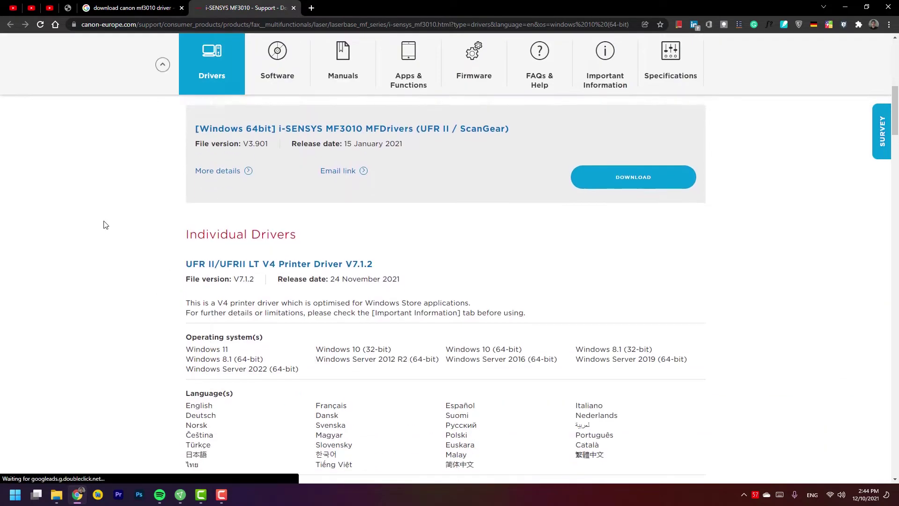
scroll(105, 225, up, 2)
click(236, 168)
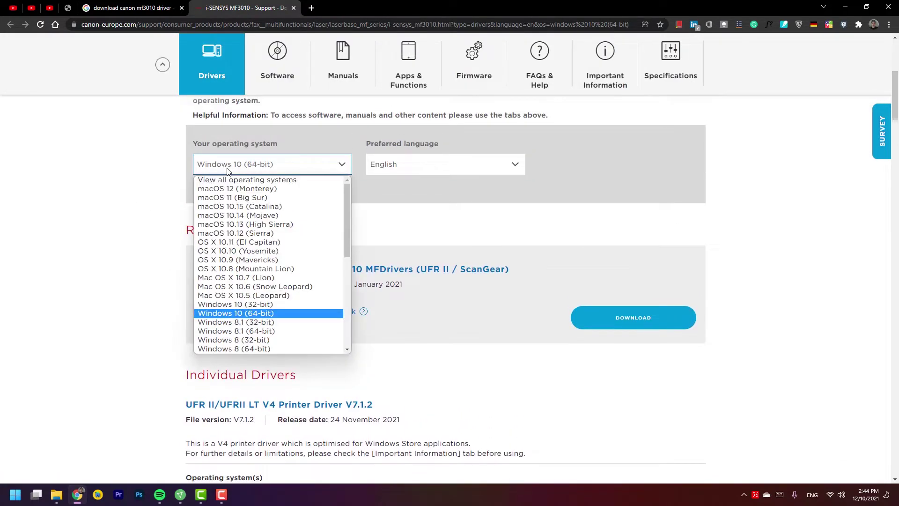
scroll(336, 291, down, 5)
scroll(336, 291, up, 5)
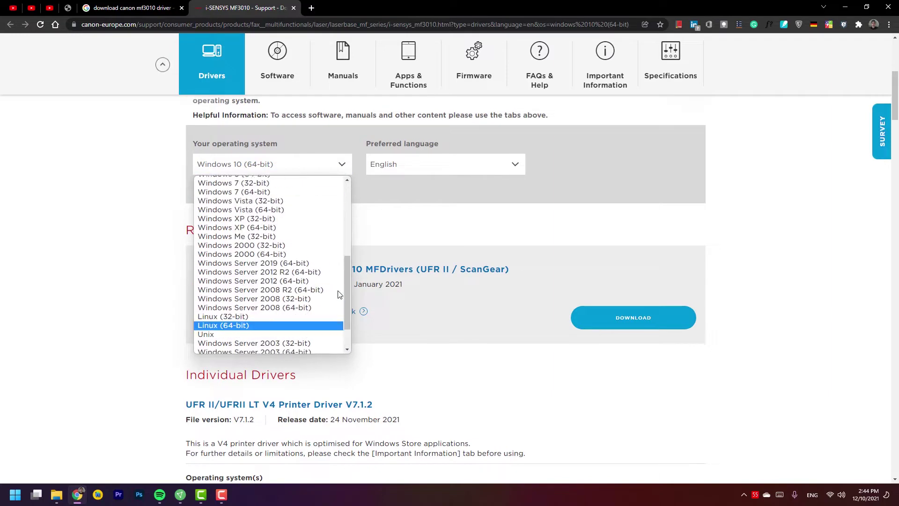
click(78, 213)
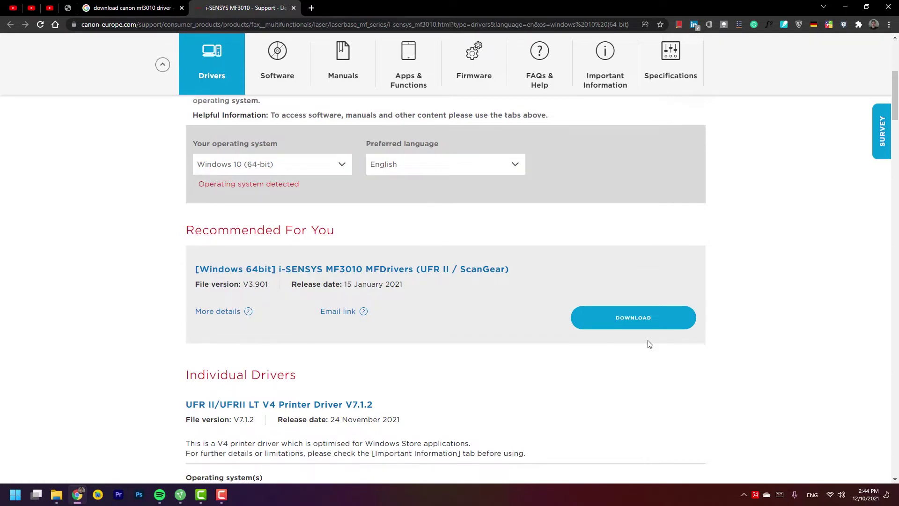
click(645, 324)
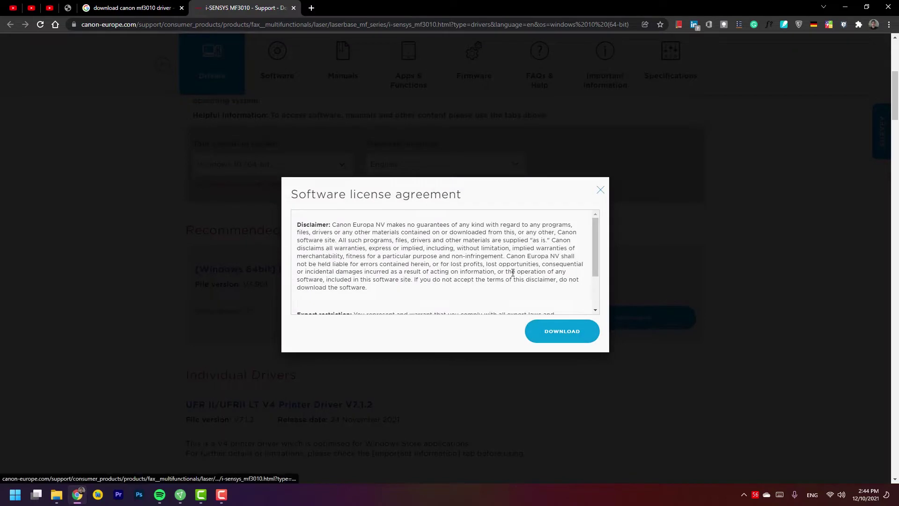
Accept the licence and save the MF3010 driver installer to the Desktop
scroll(509, 267, down, 3)
click(578, 335)
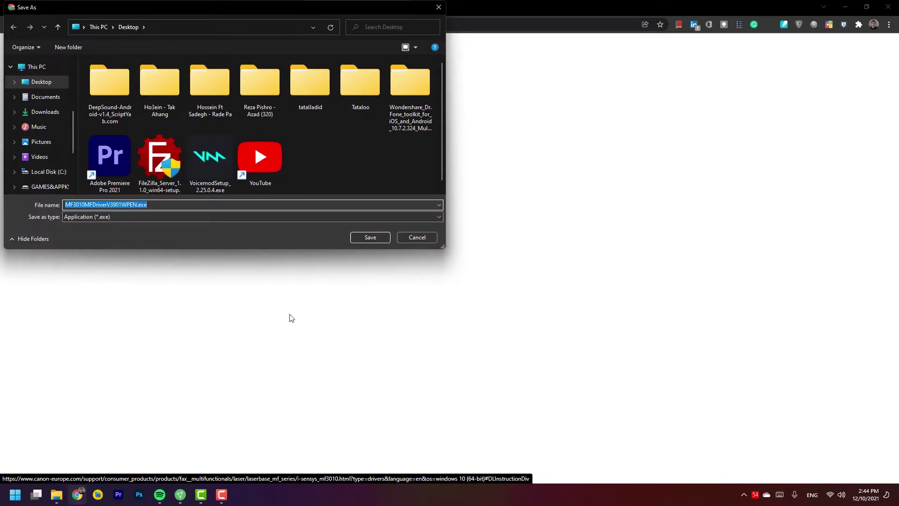
click(363, 238)
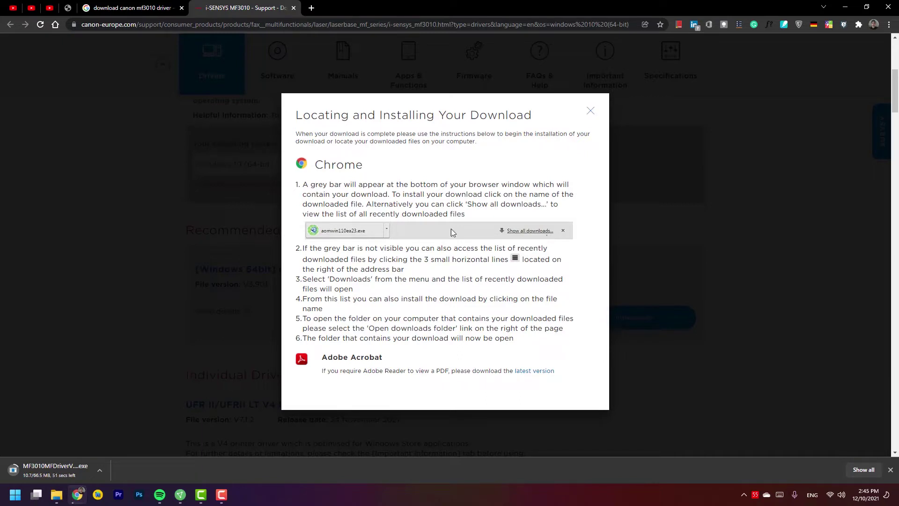
Cancel IDM's duplicate download, close its window, and close the licence dialog
scroll(453, 221, down, 3)
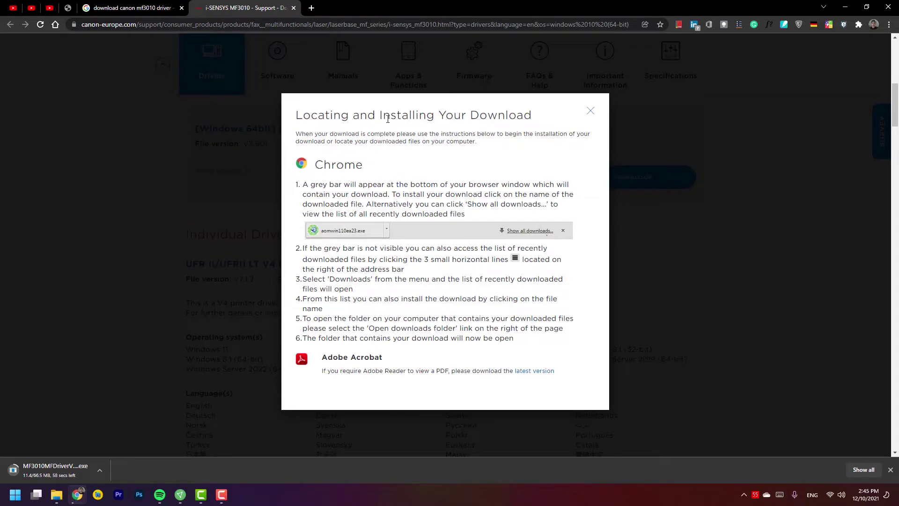
drag(393, 119, 487, 117)
drag(302, 184, 356, 194)
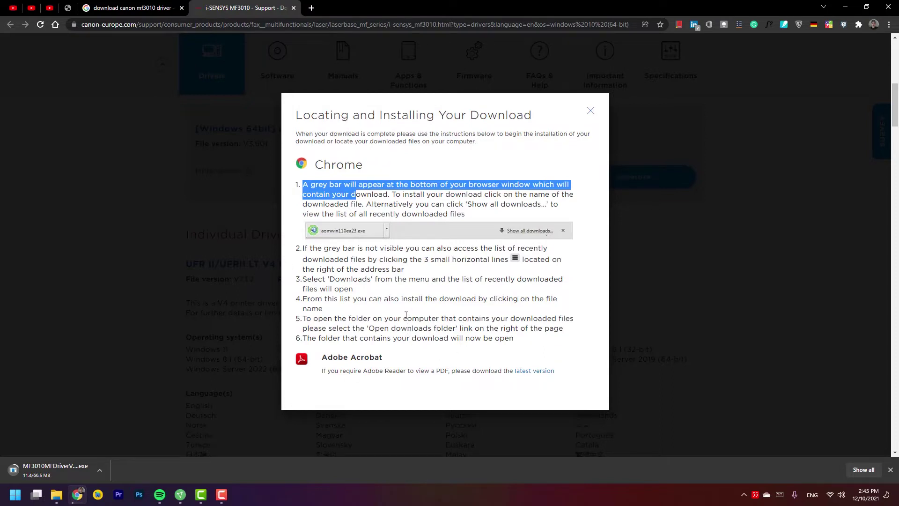
click(395, 326)
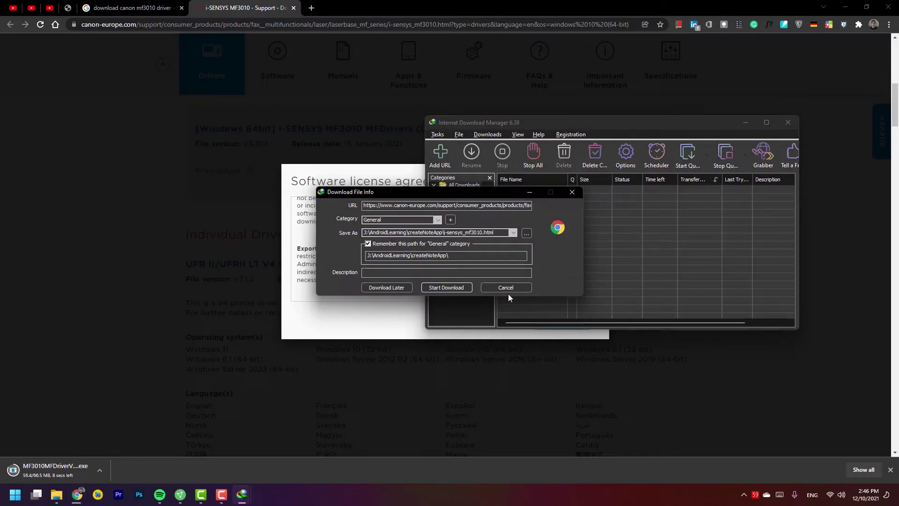
click(508, 289)
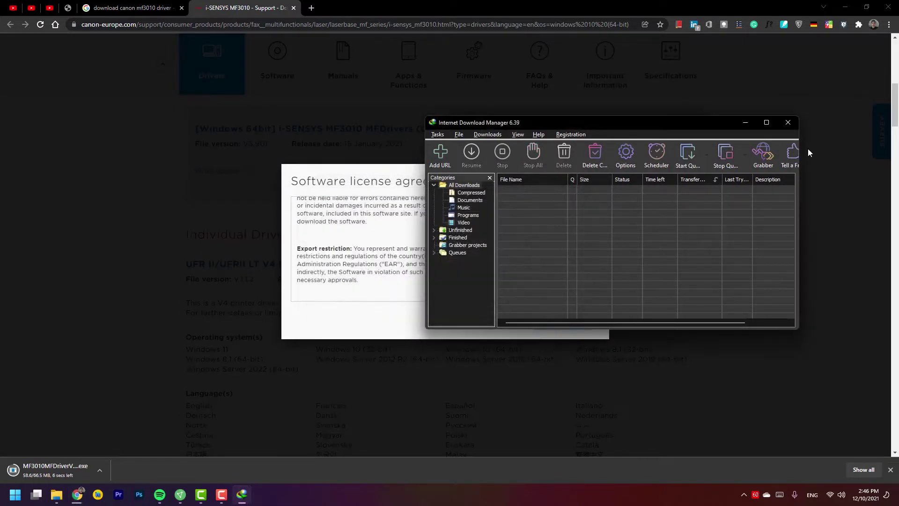
click(789, 123)
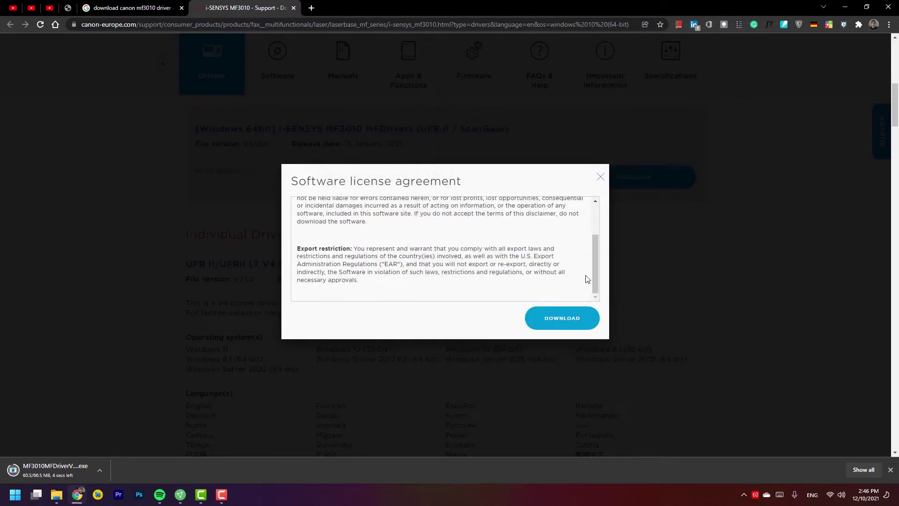
click(599, 178)
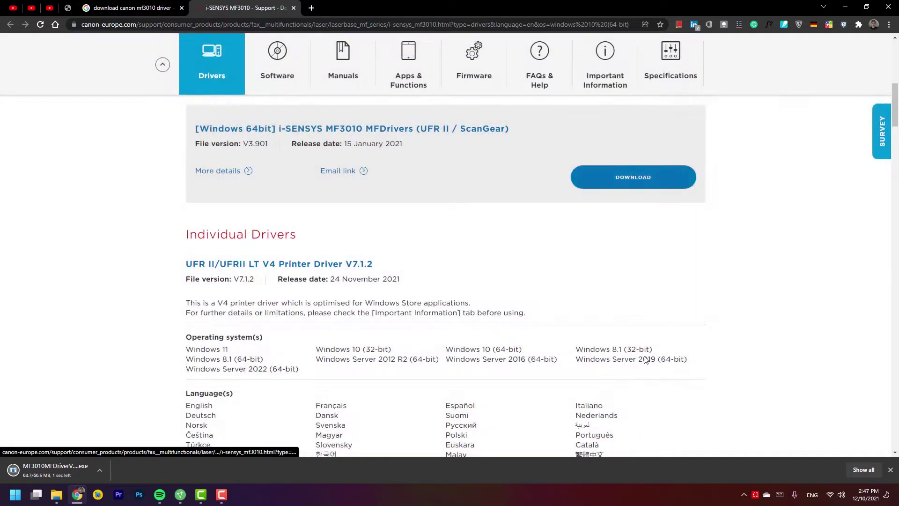
Show the downloaded installer in its Desktop folder and run MF3010MFDriverV3901WPEN.exe
right_click(53, 470)
click(80, 445)
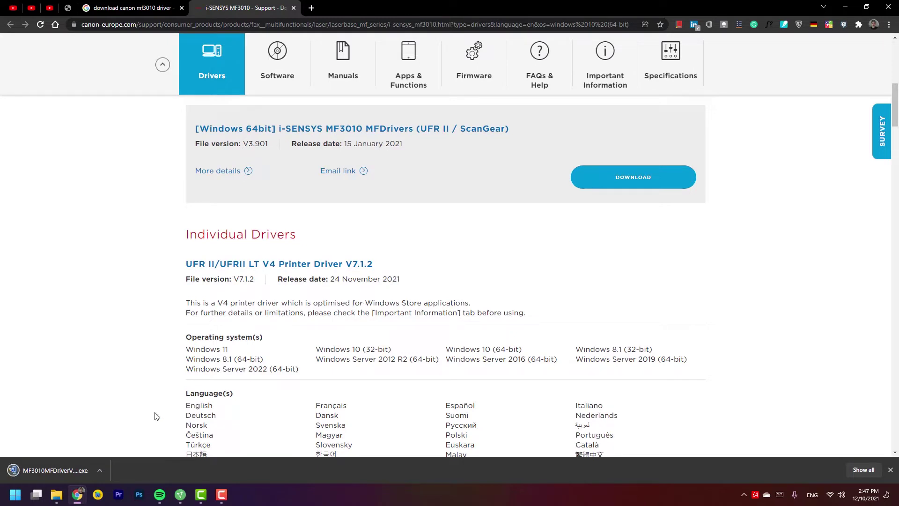
right_click(58, 473)
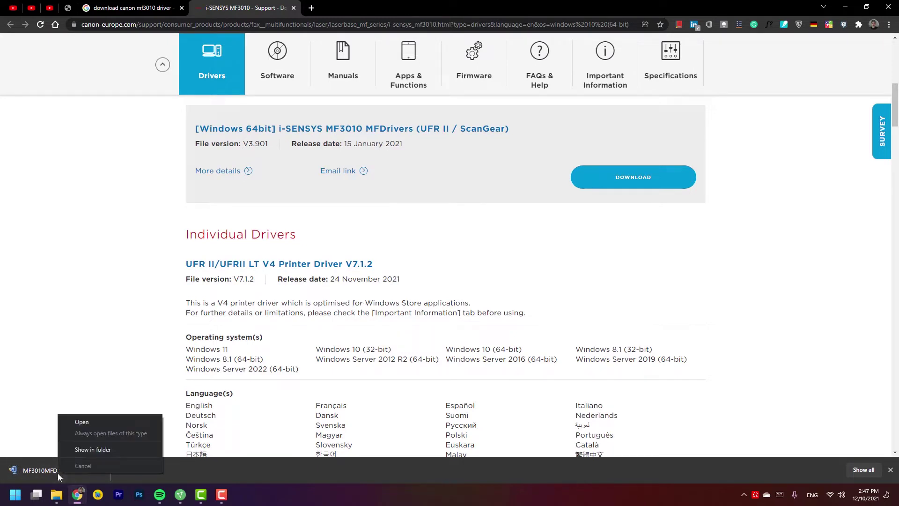
click(73, 450)
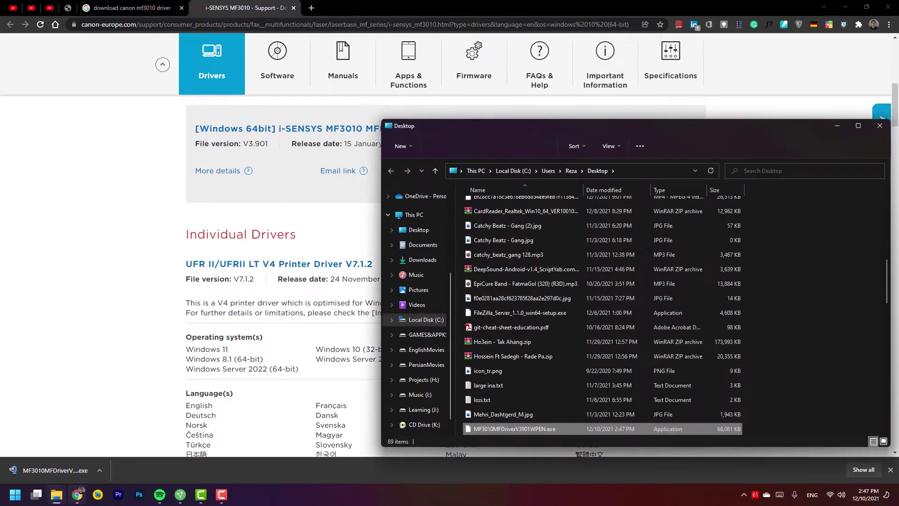
drag(687, 128, 584, 87)
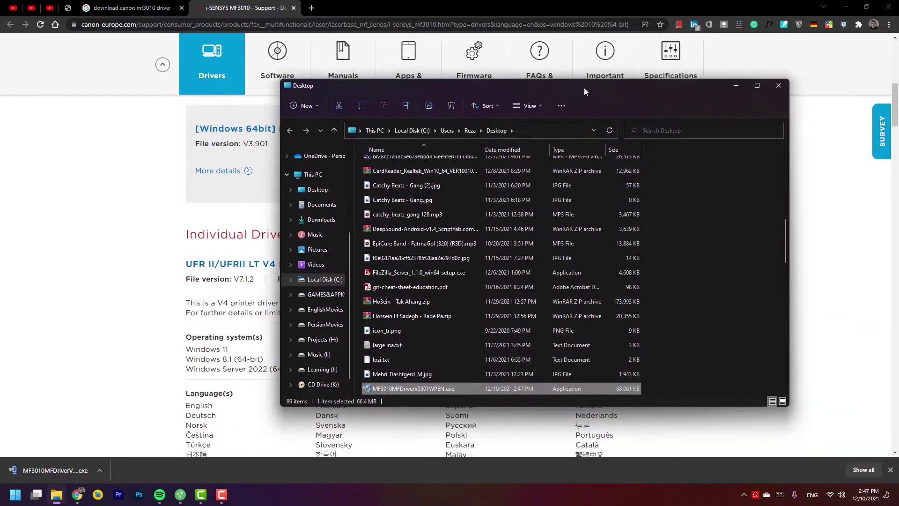
scroll(679, 365, down, 1)
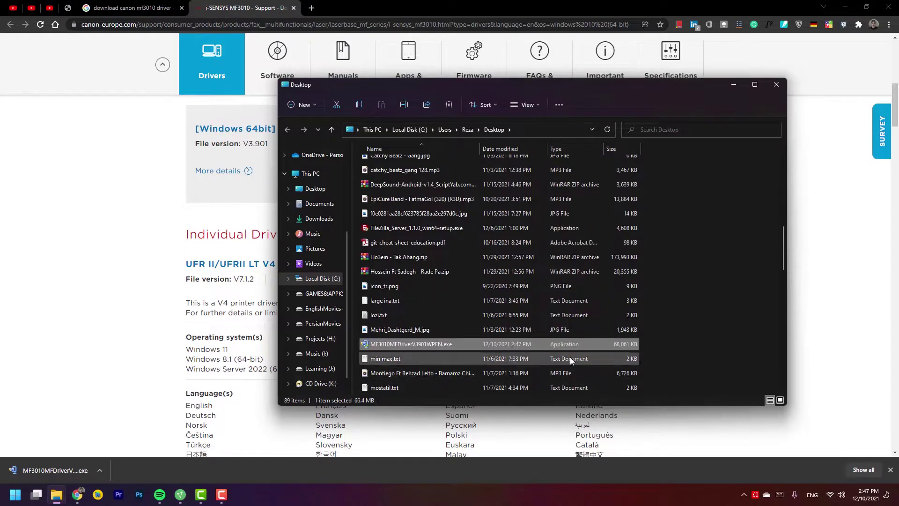
double_click(578, 342)
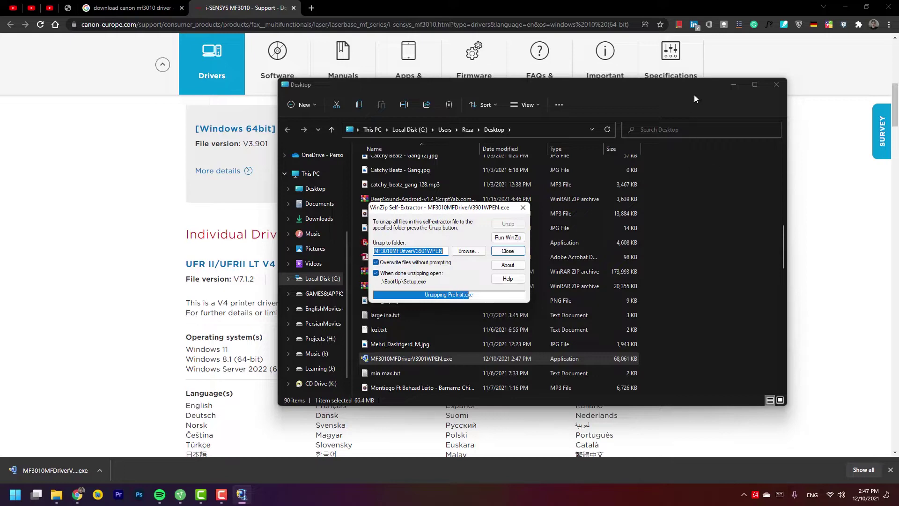
Clear the screen by minimizing the browser and VPN and closing the Desktop folder
click(847, 3)
click(847, 5)
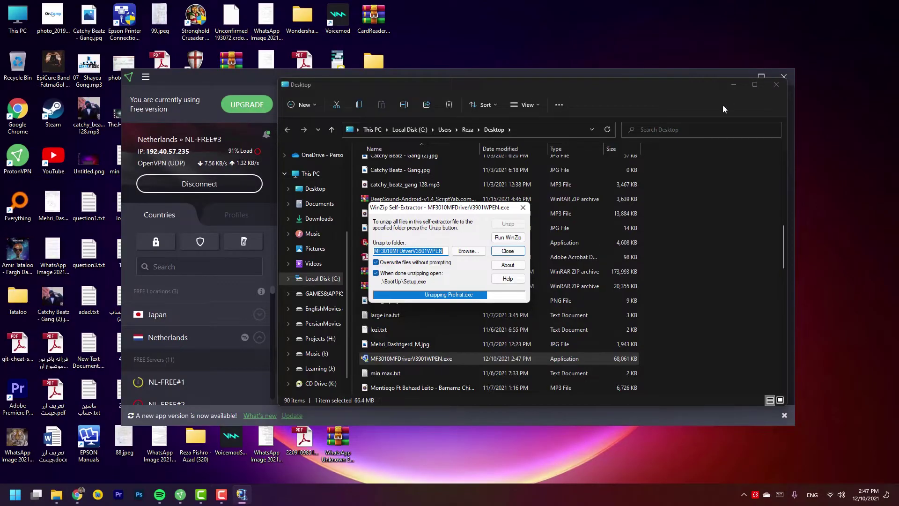
click(776, 85)
click(738, 77)
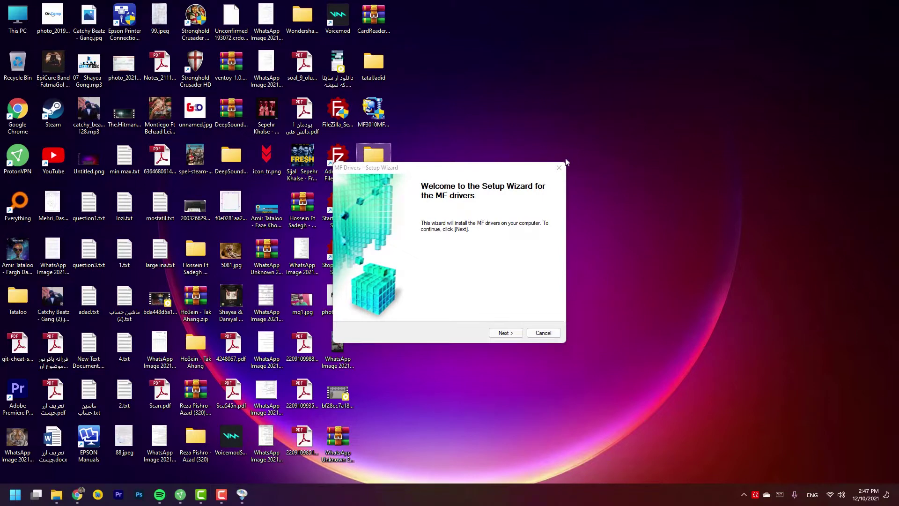
Pass the MF Drivers wizard's welcome page and accept the licence to start copying files
drag(451, 172, 670, 167)
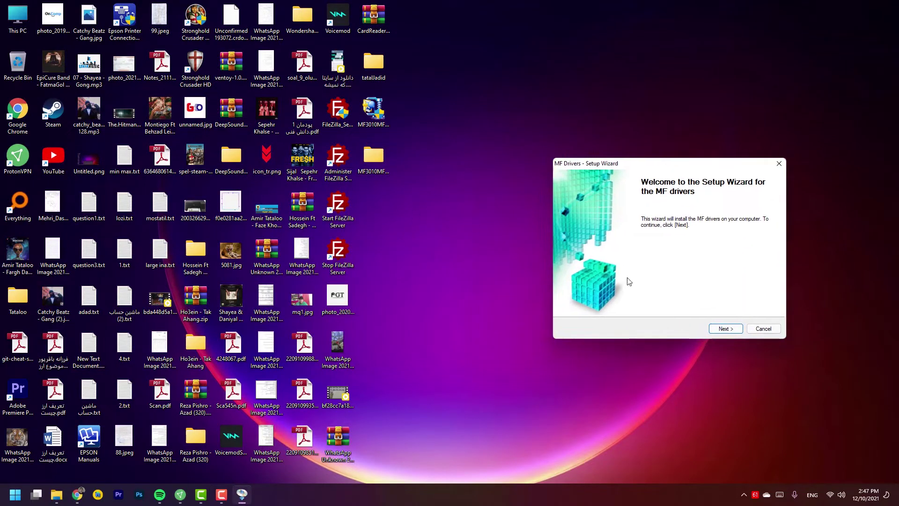
click(724, 329)
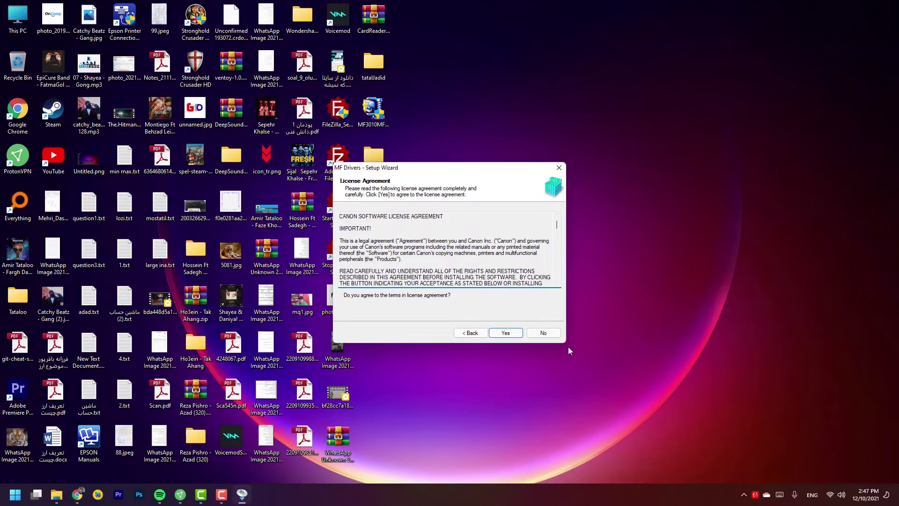
click(506, 333)
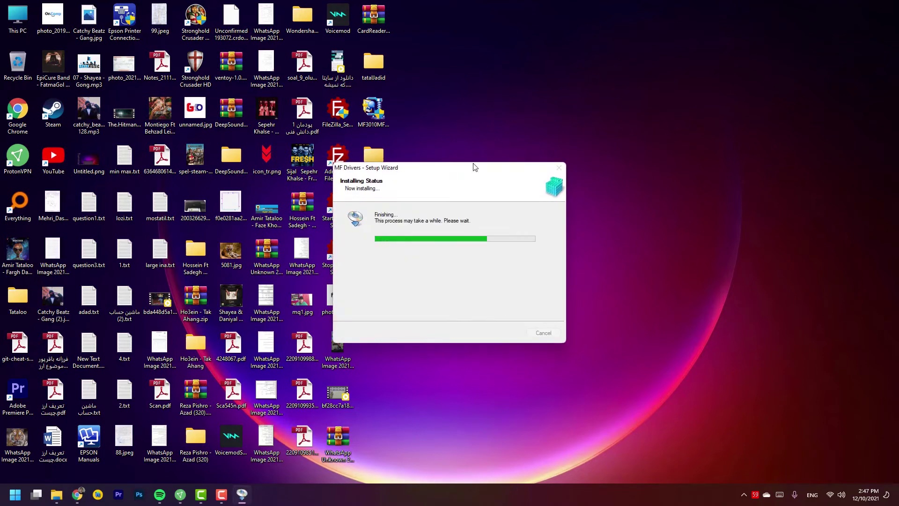
drag(452, 167, 605, 163)
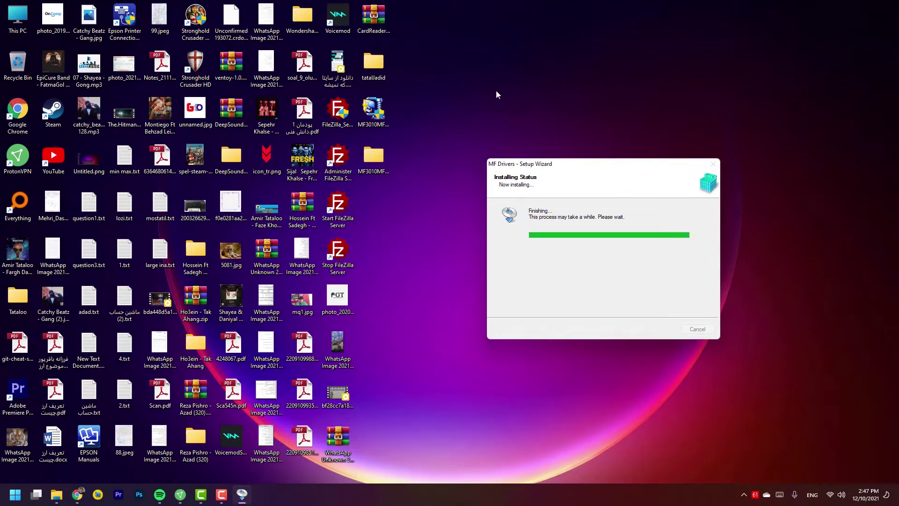
click(391, 189)
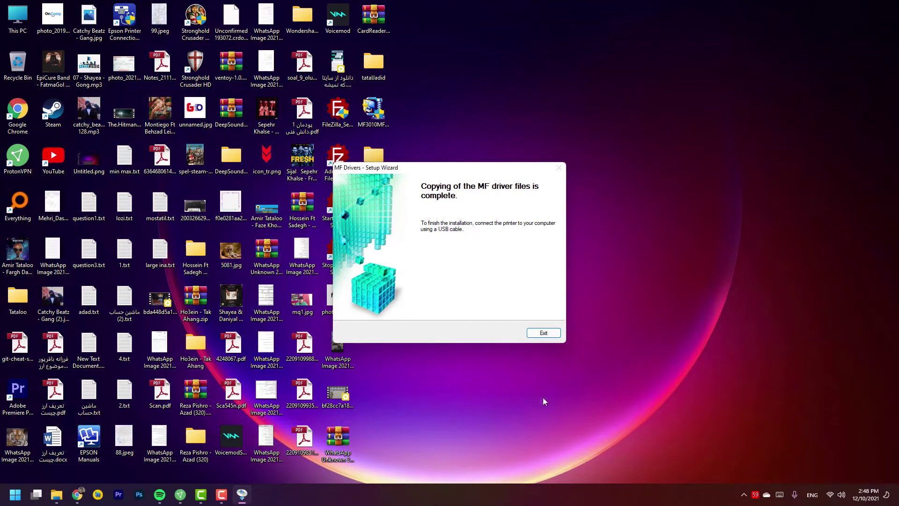
Exit the driver wizard, accept the Canon Extended Survey terms twice, and confirm installation complete
click(545, 333)
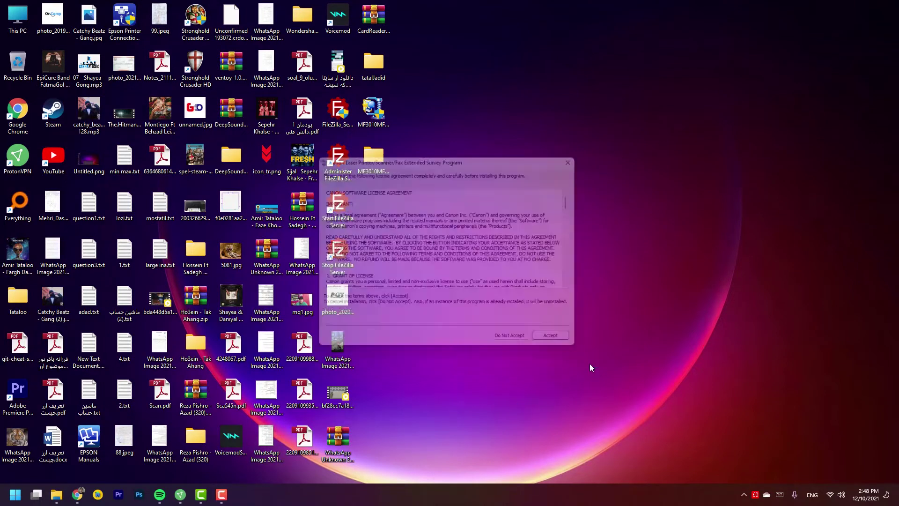
click(573, 348)
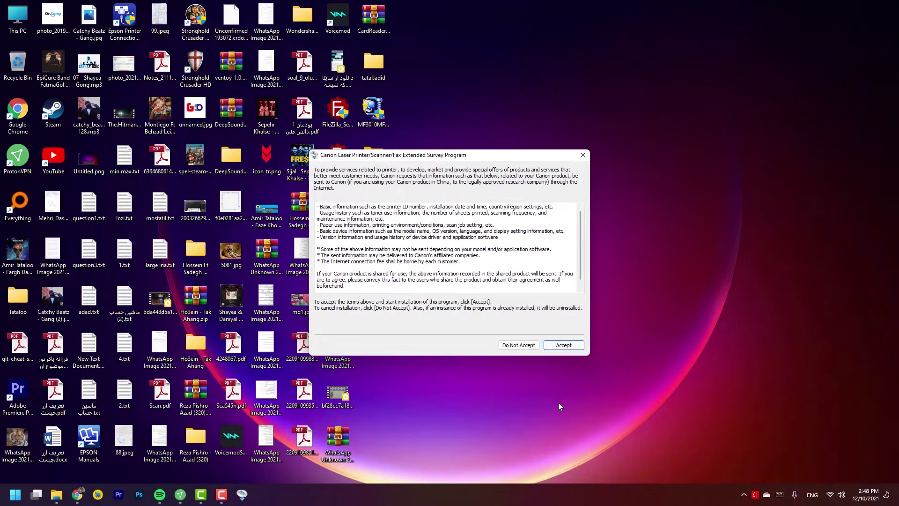
scroll(572, 351, down, 1)
click(569, 347)
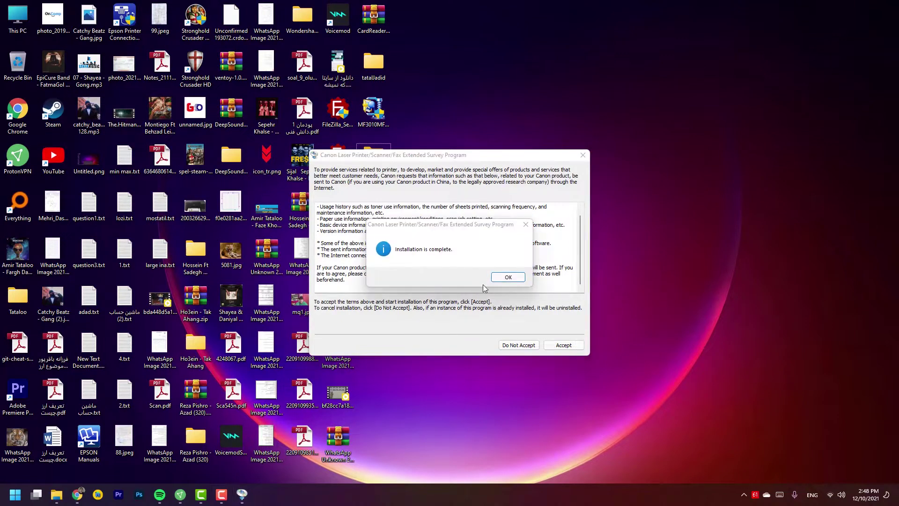
click(508, 277)
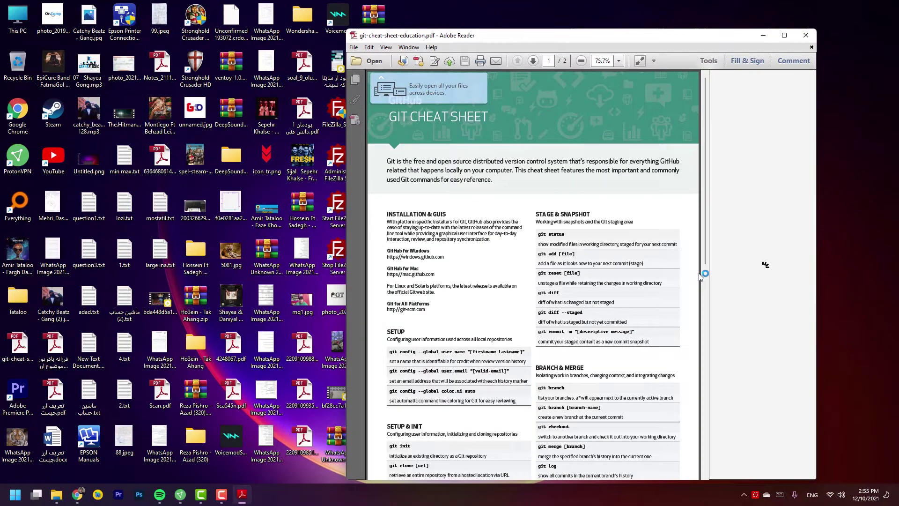
Print the current page of git-cheat-sheet-education.pdf on the Canon MF3010
key(ctrl+p)
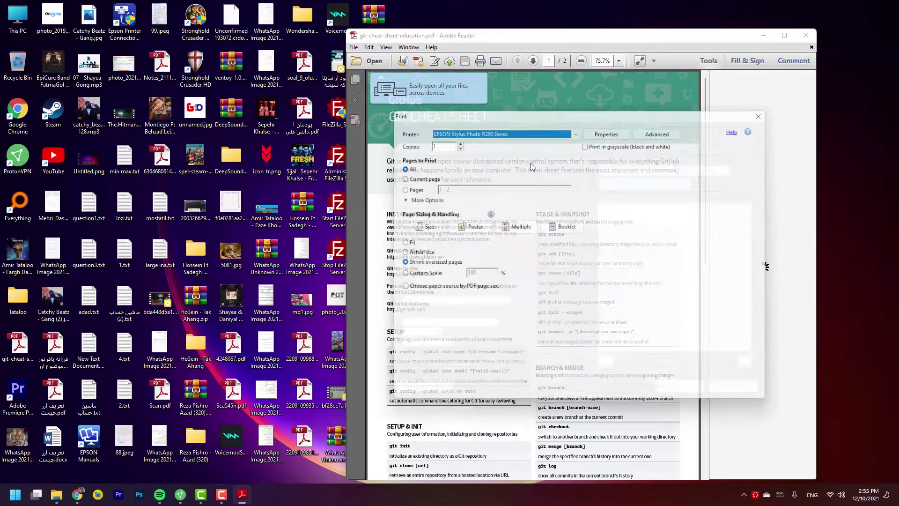
click(518, 130)
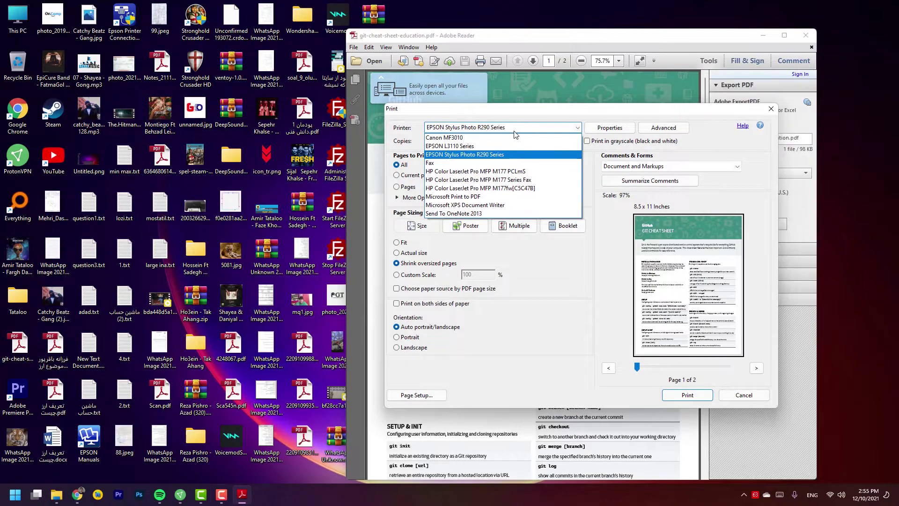
click(507, 138)
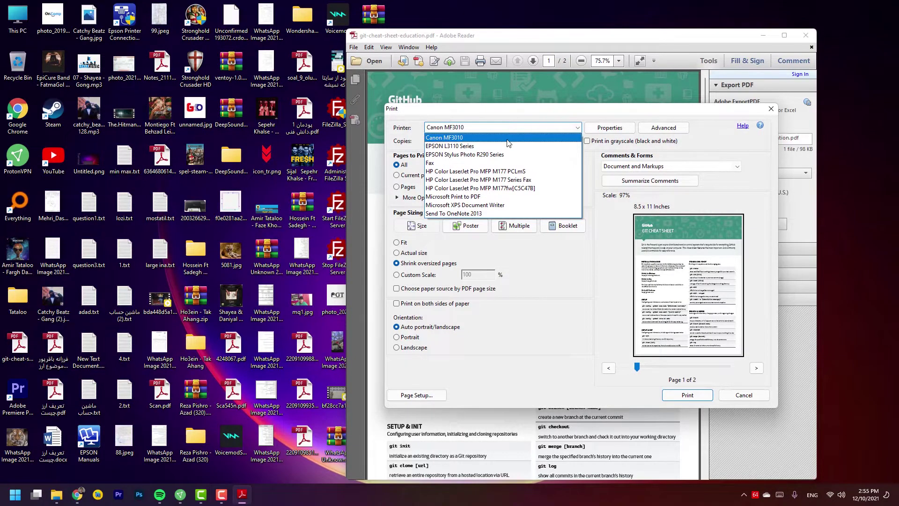
click(508, 139)
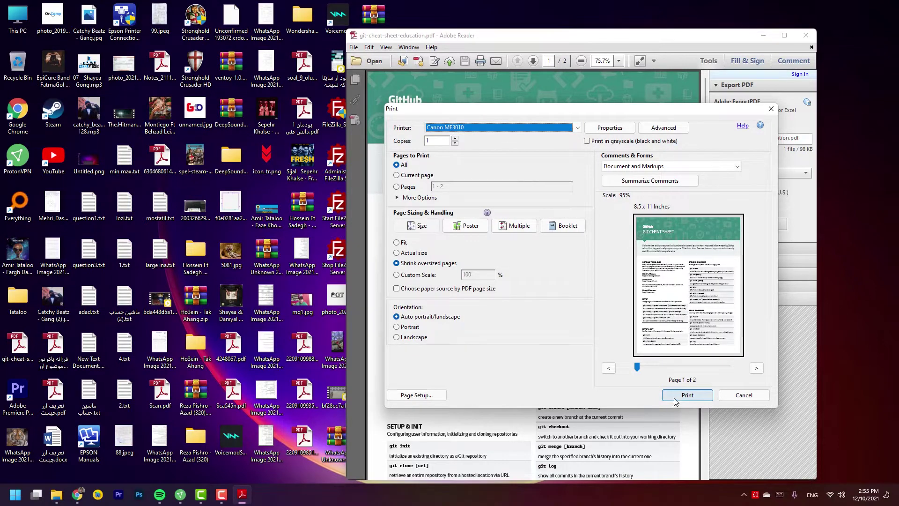
click(397, 175)
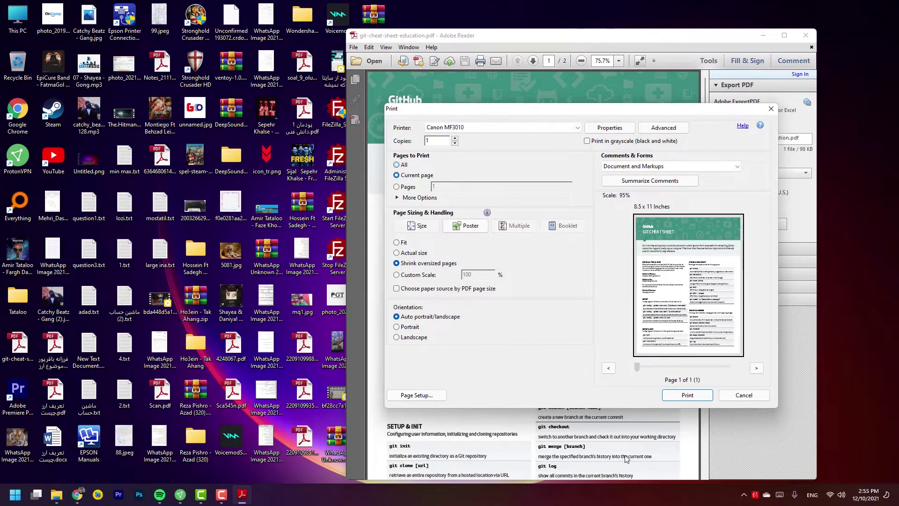
click(685, 395)
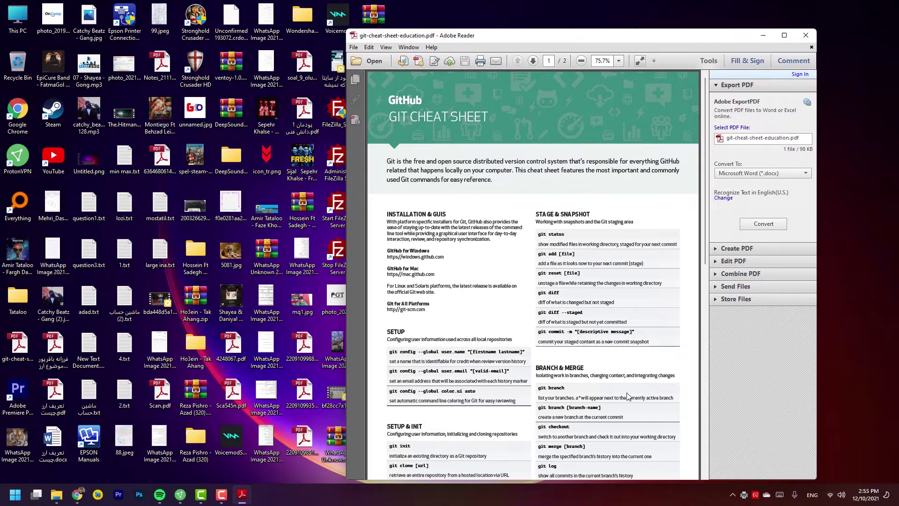
Close Adobe Reader and try a Start menu search for 'canon scanner', then dismiss it
click(805, 35)
key(super)
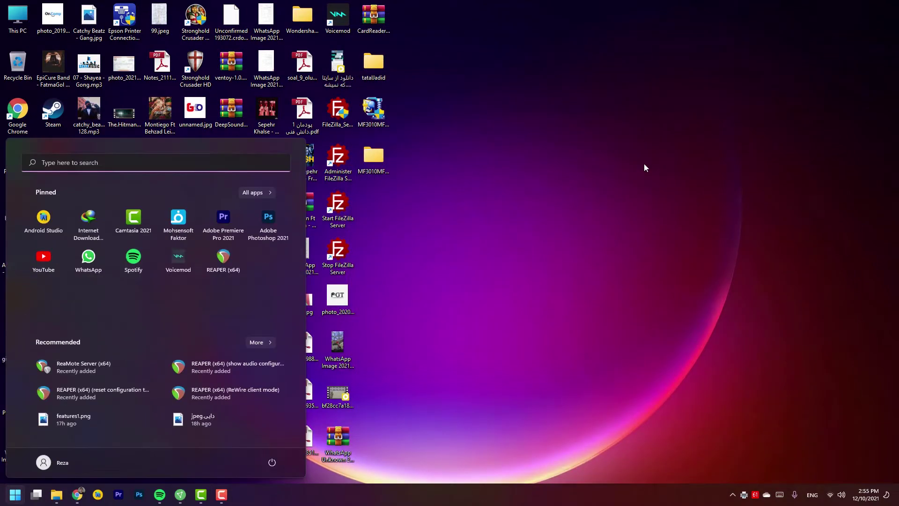
text(can)
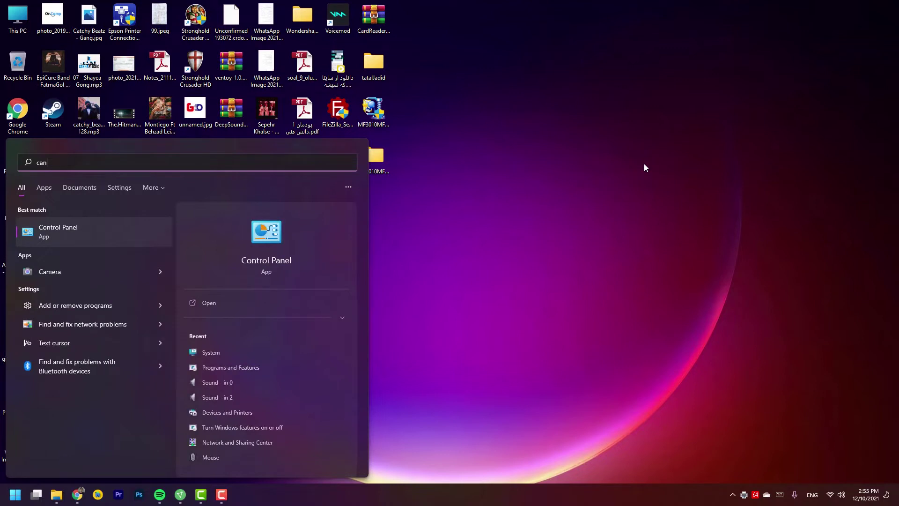
text(on sc)
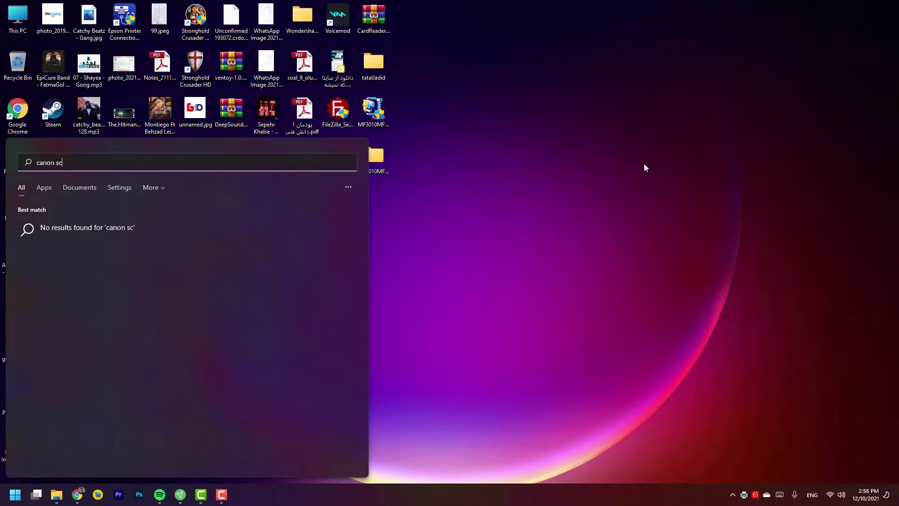
text(anner)
key(ctrl+a)
key(BackSpace)
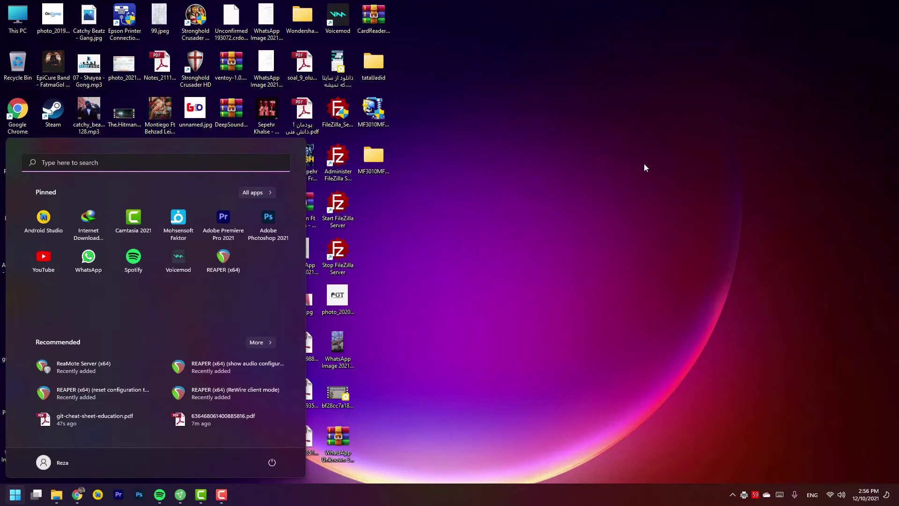
key(Escape)
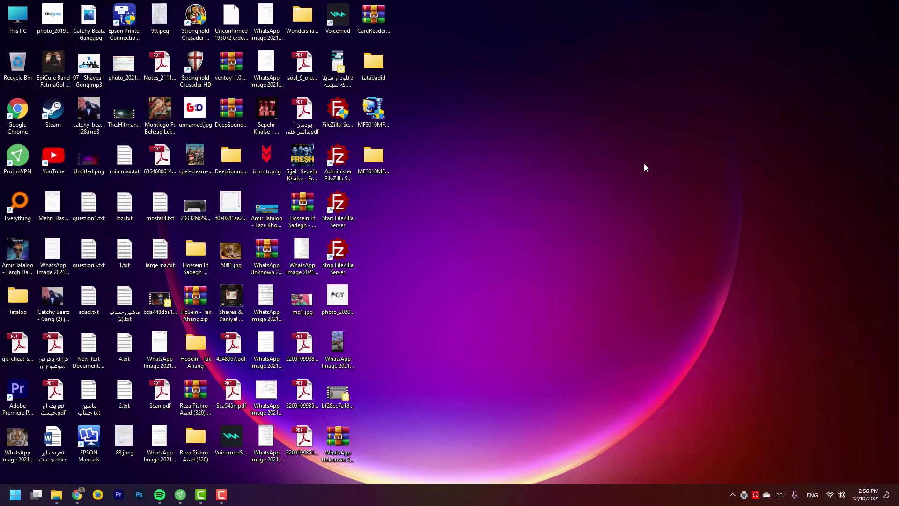
Search Start for 'calculator', then clear the query and close the menu
key(super)
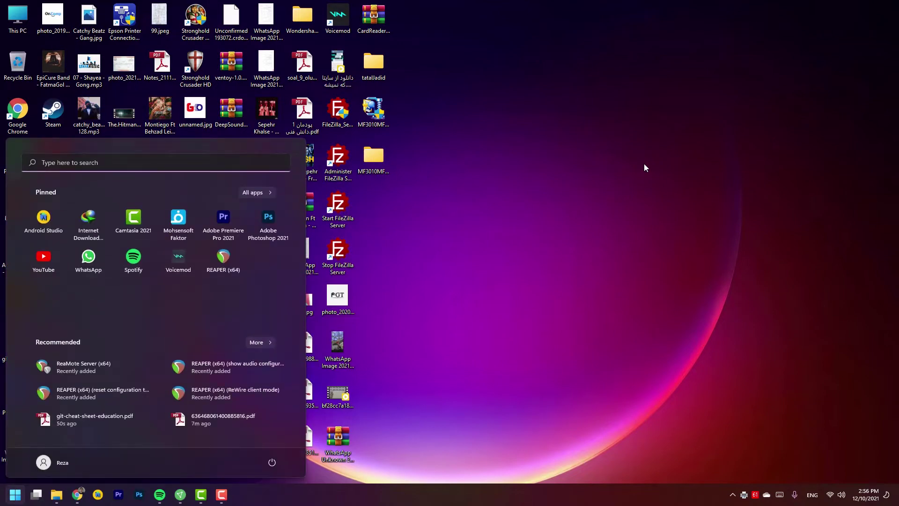
text(calculator)
key(ctrl+a)
key(BackSpace)
key(Escape)
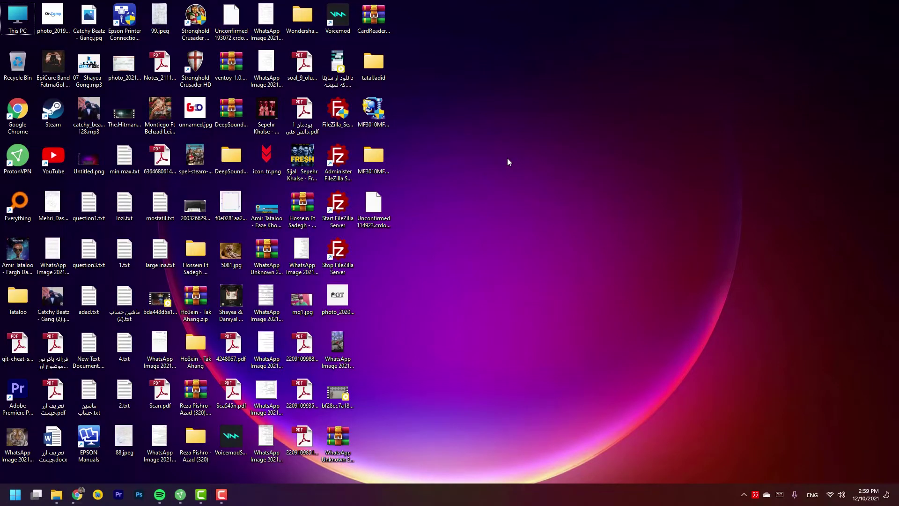
Search Start for 'print' and open the Printers & scanners settings
key(super)
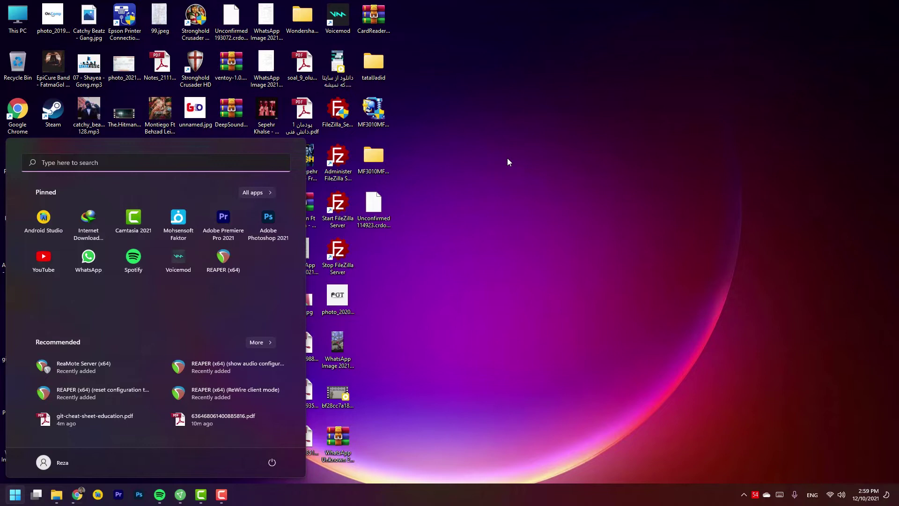
text(s)
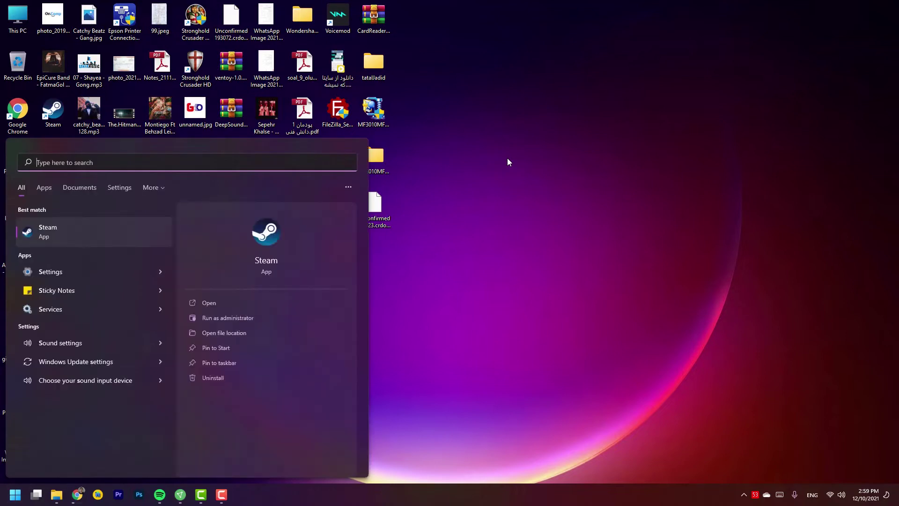
key(BackSpace)
text(print)
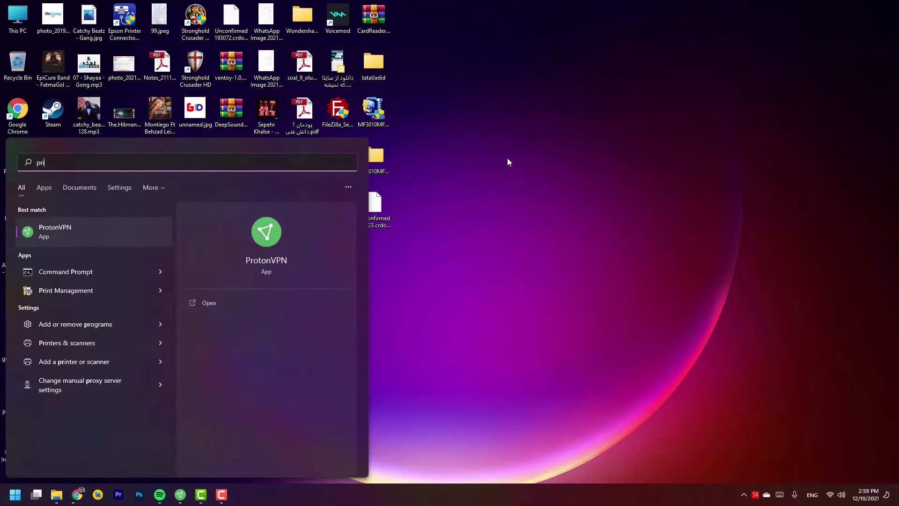
key(Down)
key(Down)
key(Down)
key(Down)
key(Down)
key(Down)
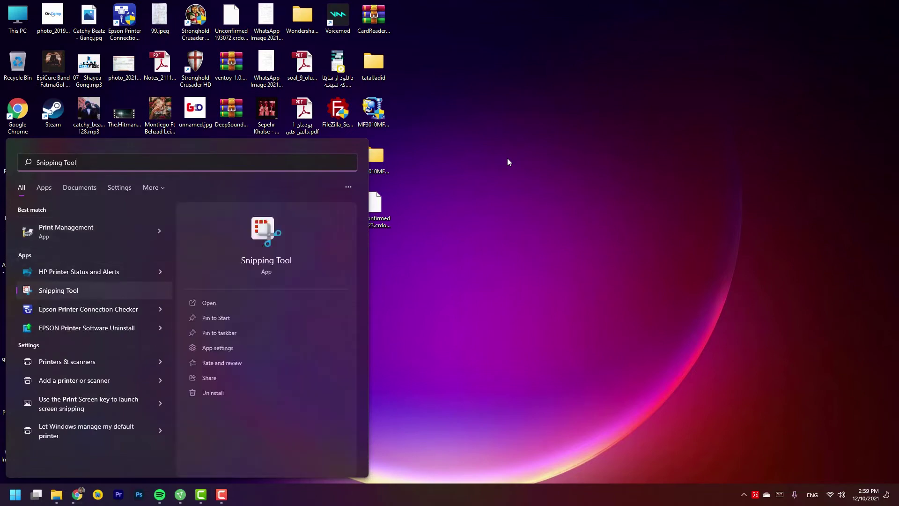
key(Up)
key(Return)
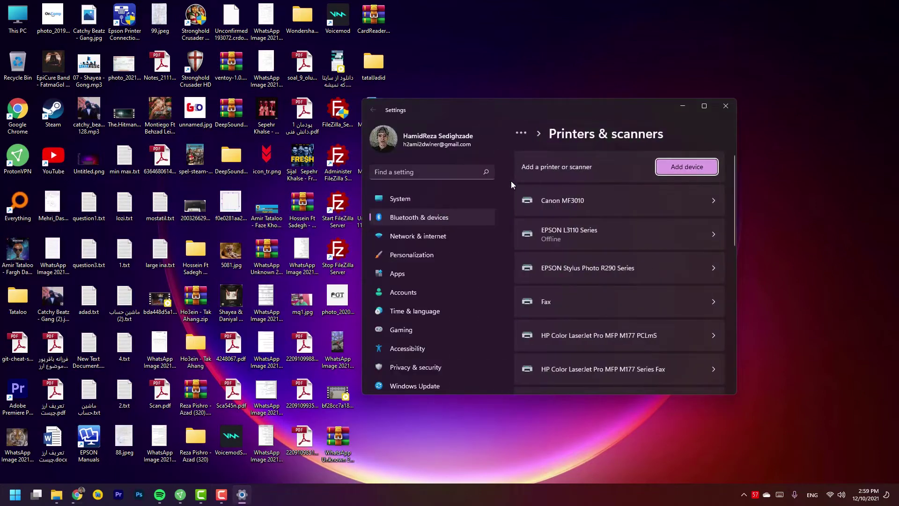
Open Canon MF3010's Scanner settings and choose Get scanner app to launch Microsoft Store
click(591, 204)
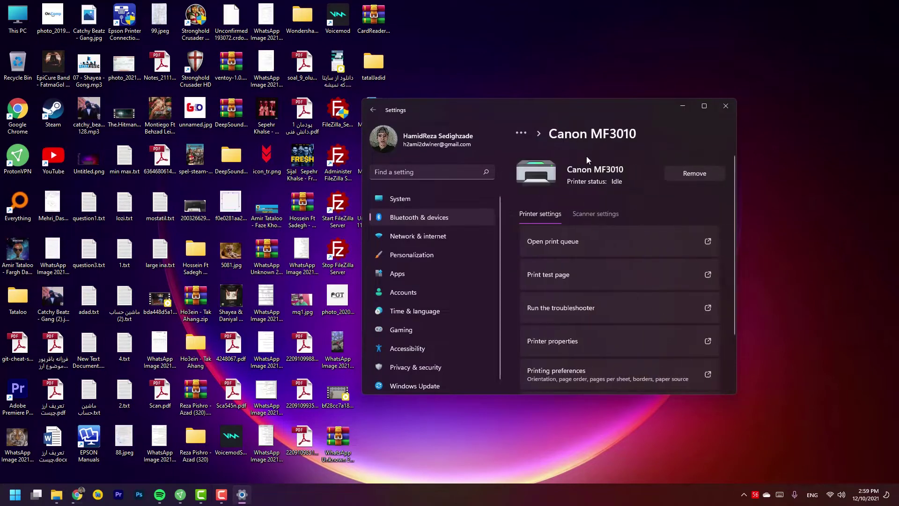
click(596, 215)
drag(566, 109, 414, 96)
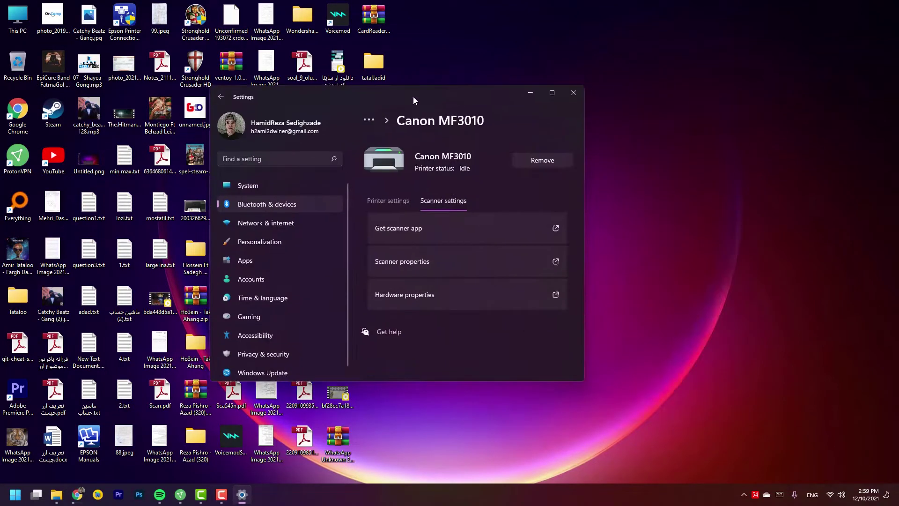
click(409, 229)
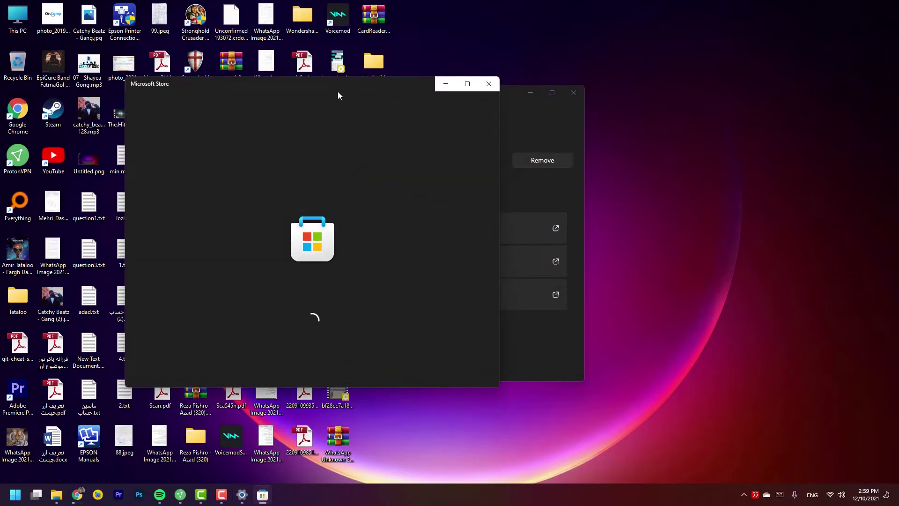
Move the Store window aside, hide Chrome, and open then close quick settings
drag(339, 85, 538, 94)
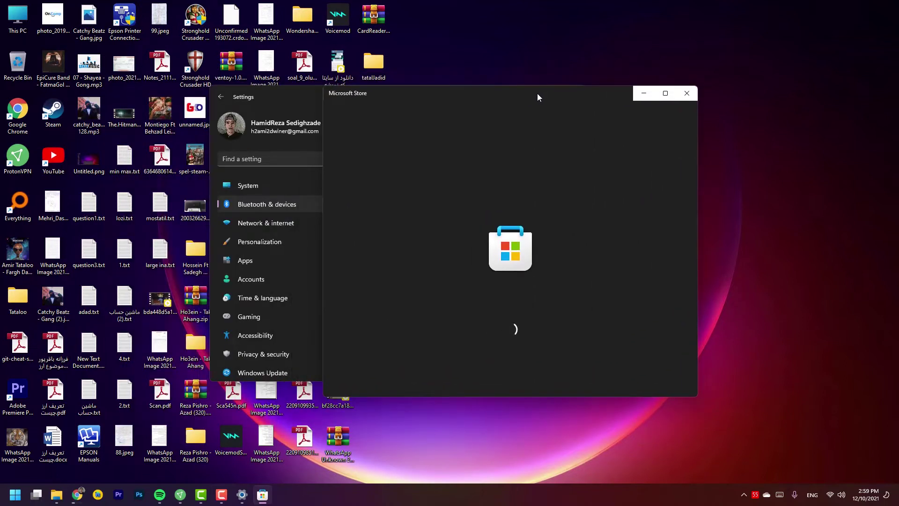
click(77, 498)
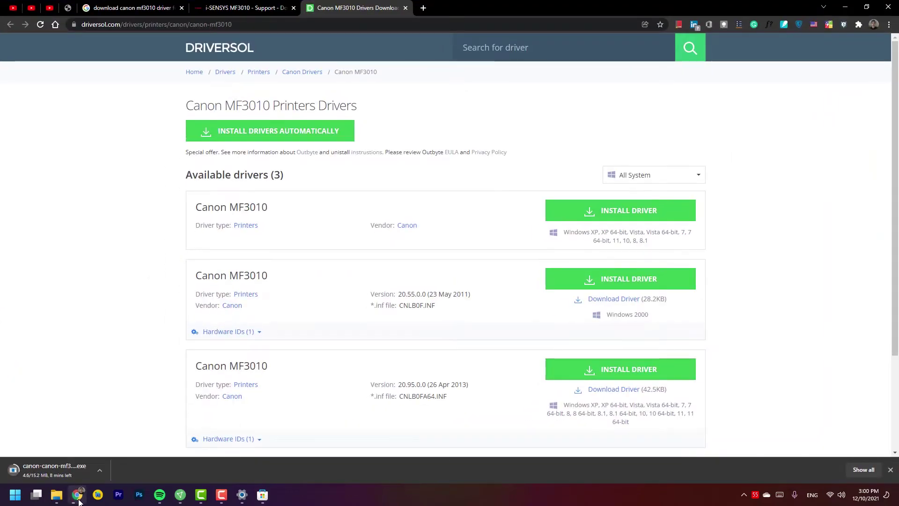
click(78, 496)
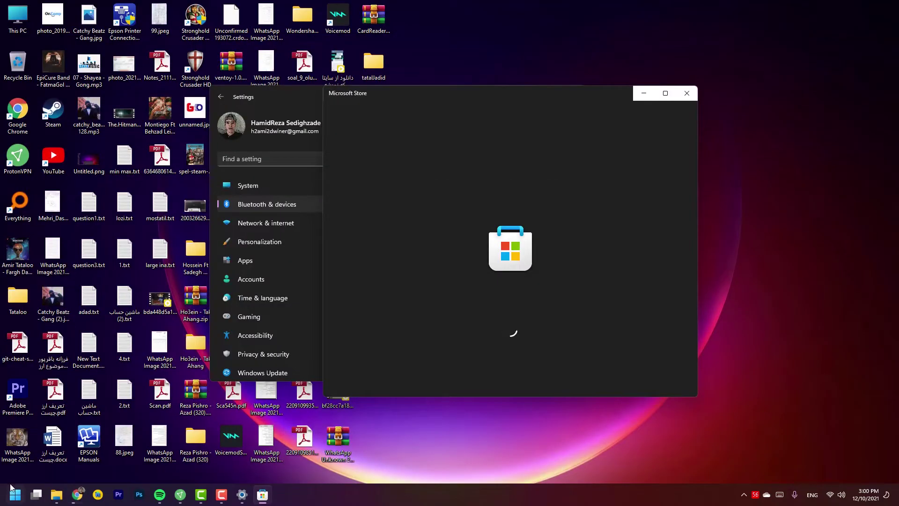
click(834, 494)
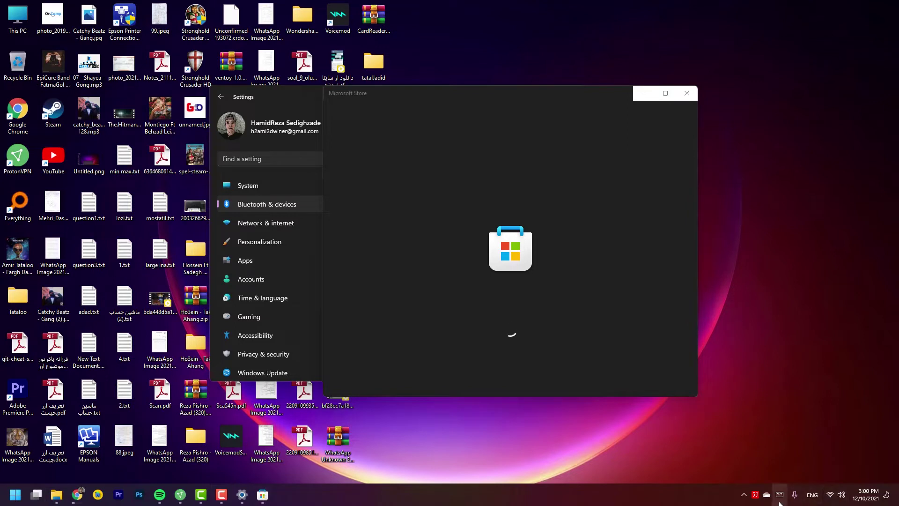
click(591, 448)
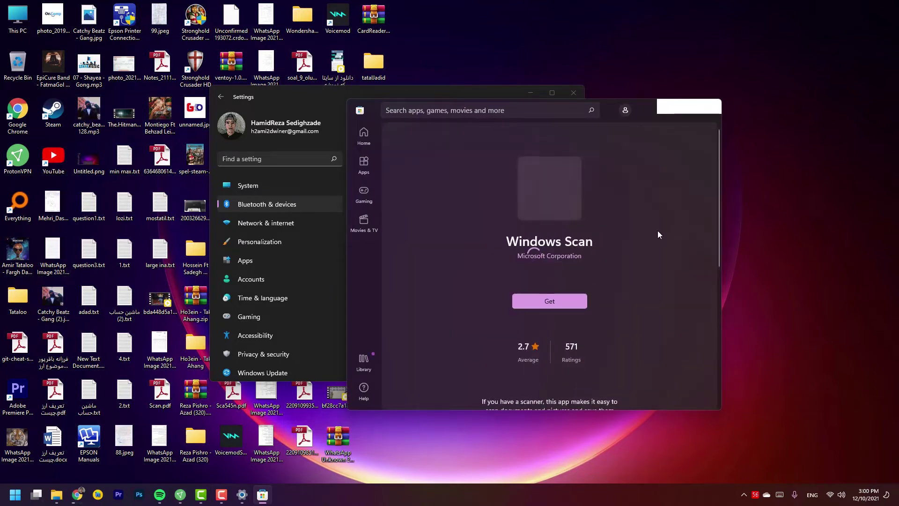
Request the Windows Scan app with Get on its Store page
scroll(658, 230, down, 5)
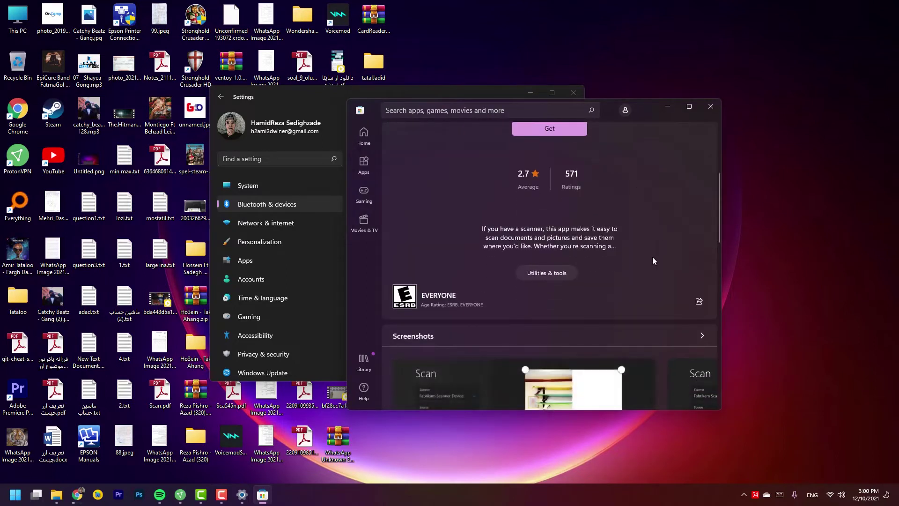
scroll(653, 257, up, 5)
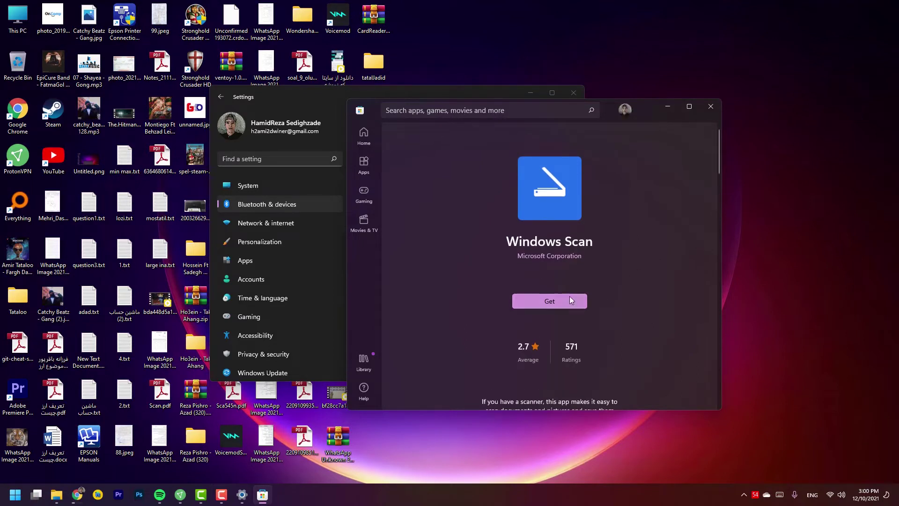
click(551, 299)
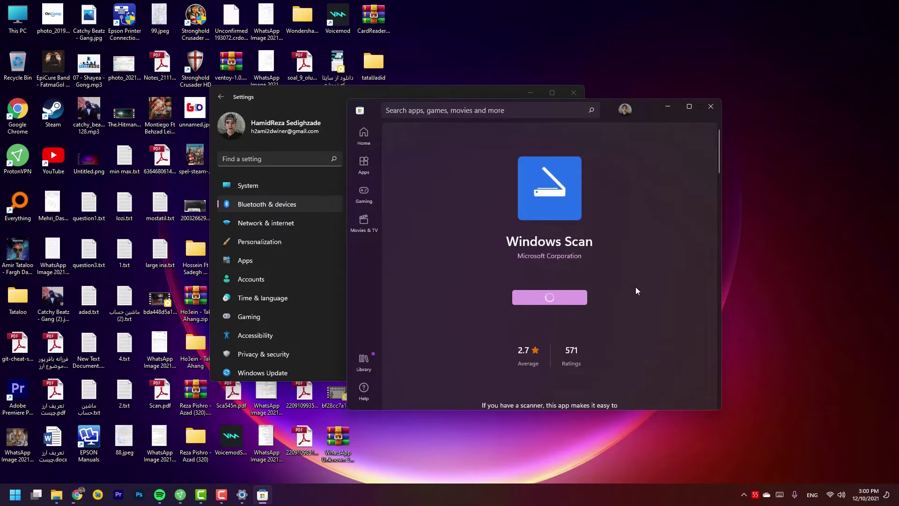
key(super)
text(win)
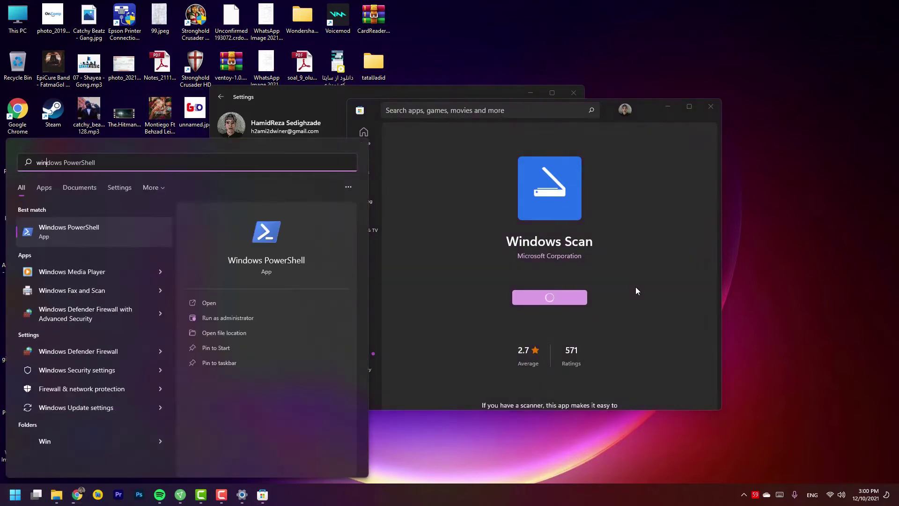
text(dows s)
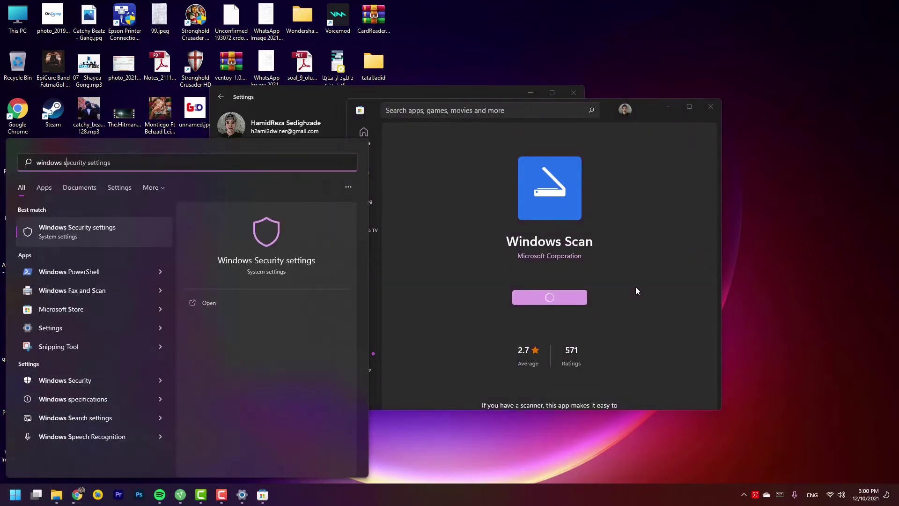
text(can)
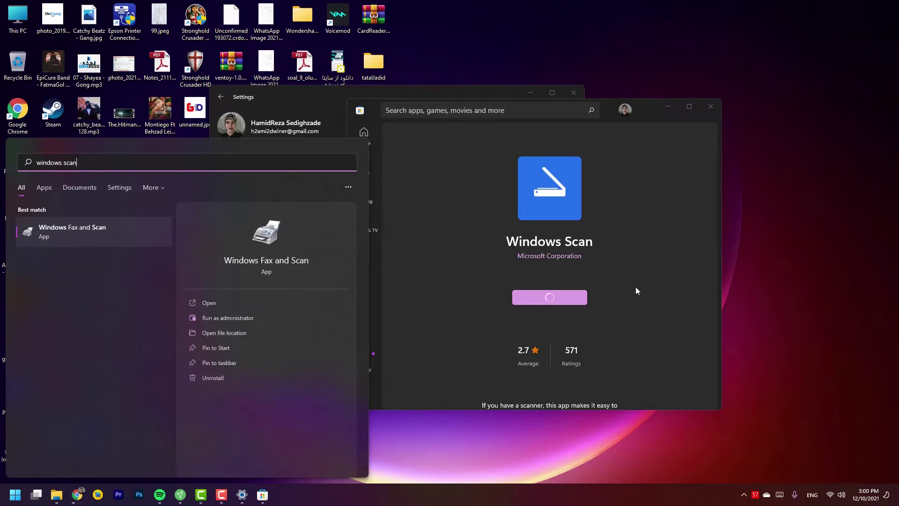
click(636, 287)
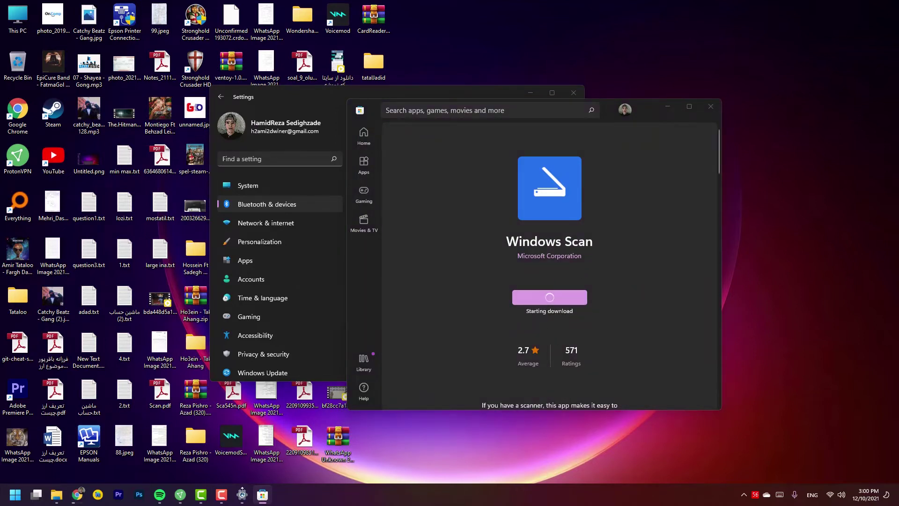
drag(593, 446, 431, 457)
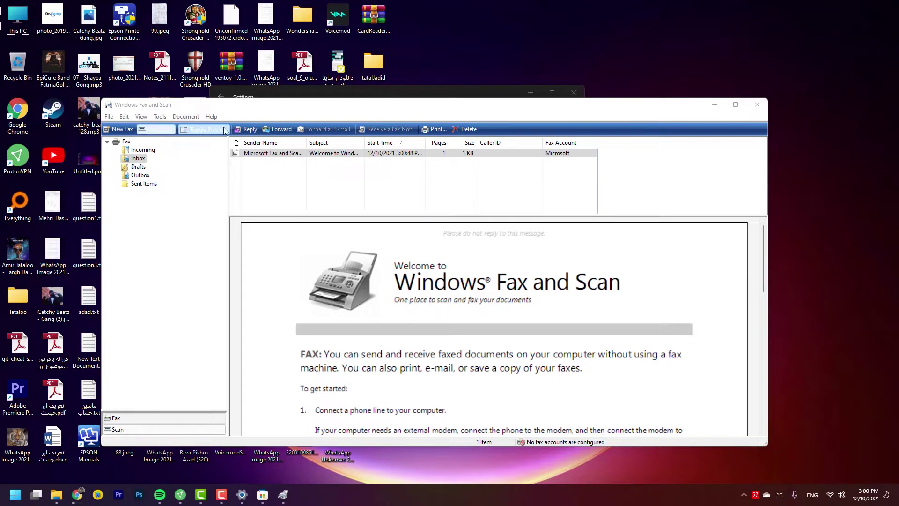
scroll(579, 291, down, 2)
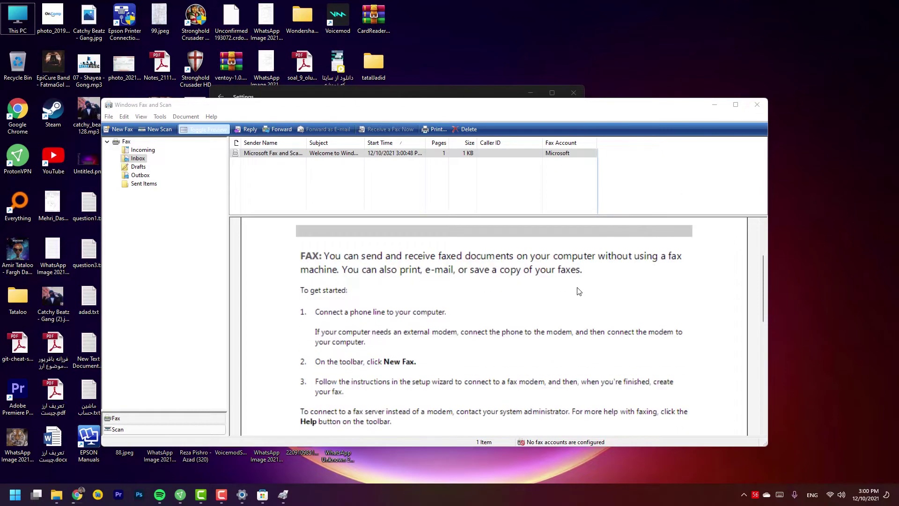
scroll(578, 290, up, 2)
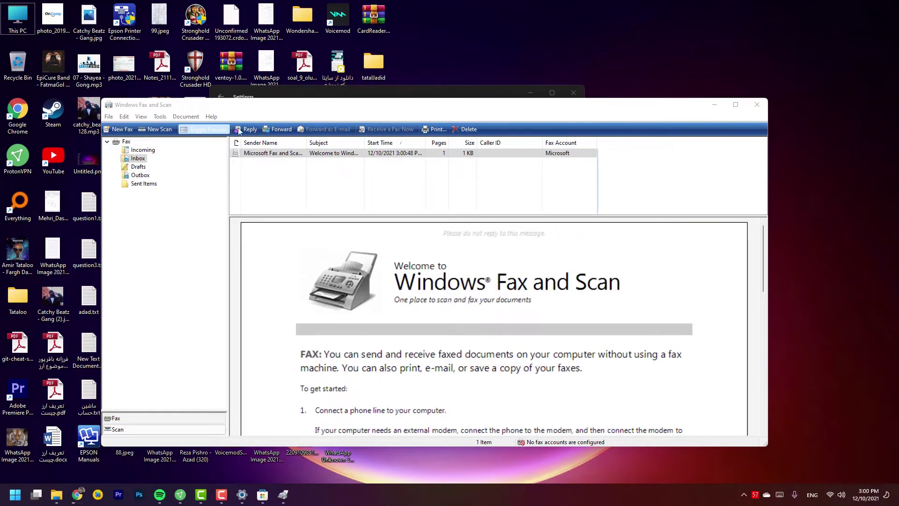
click(758, 105)
drag(780, 92, 794, 248)
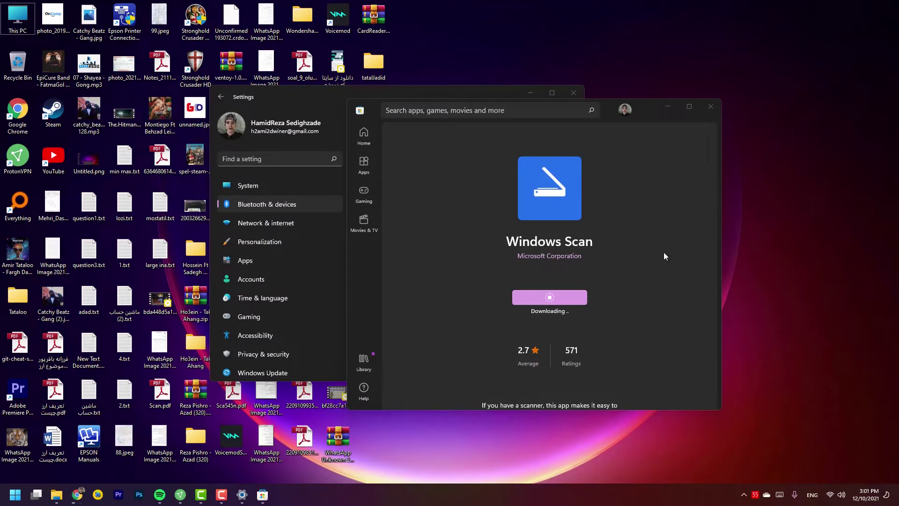
Browse Windows Scan's screenshots enlarged in a maximized Store window while the download finishes
scroll(633, 284, down, 5)
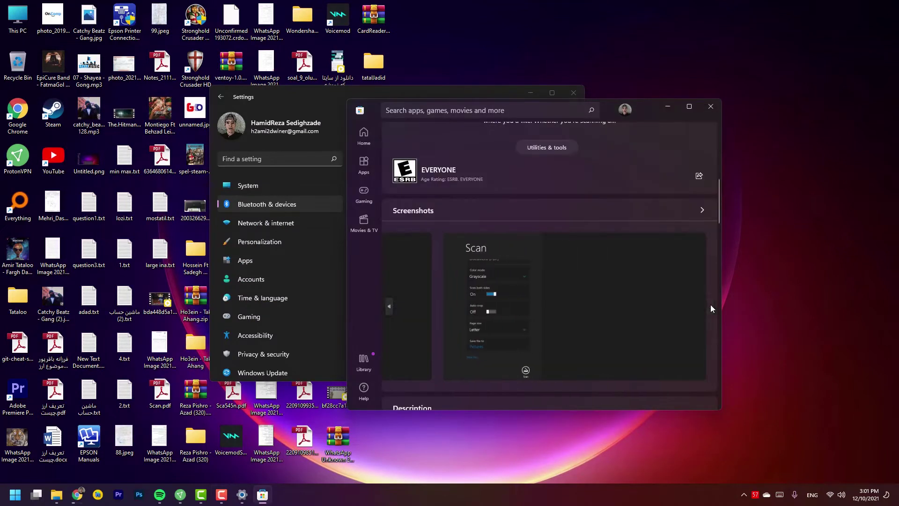
click(389, 306)
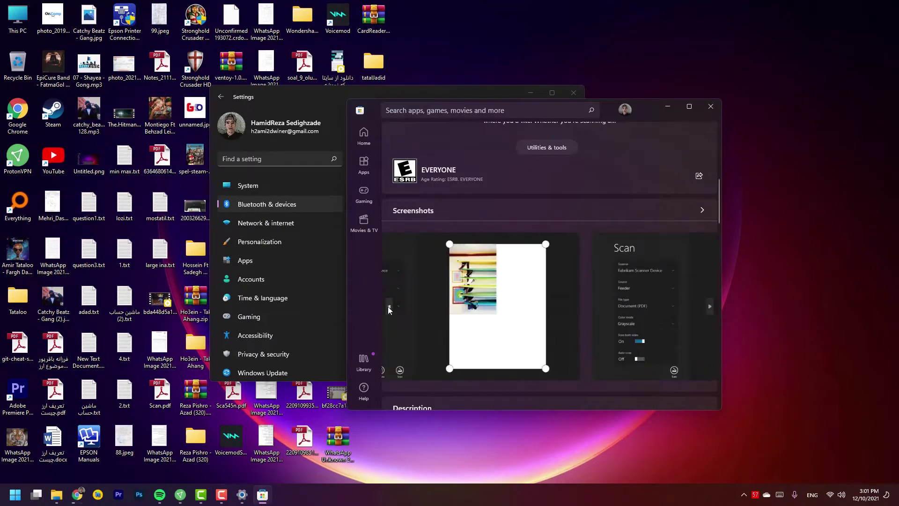
click(485, 318)
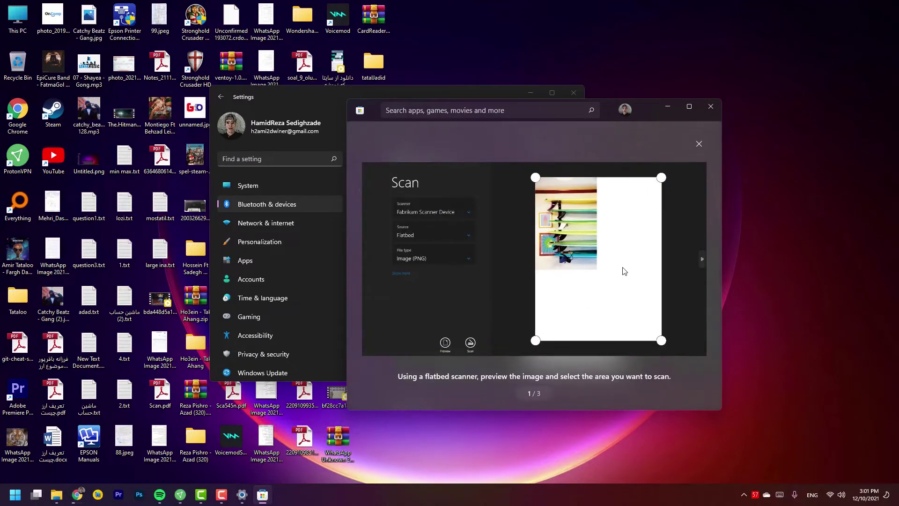
click(689, 107)
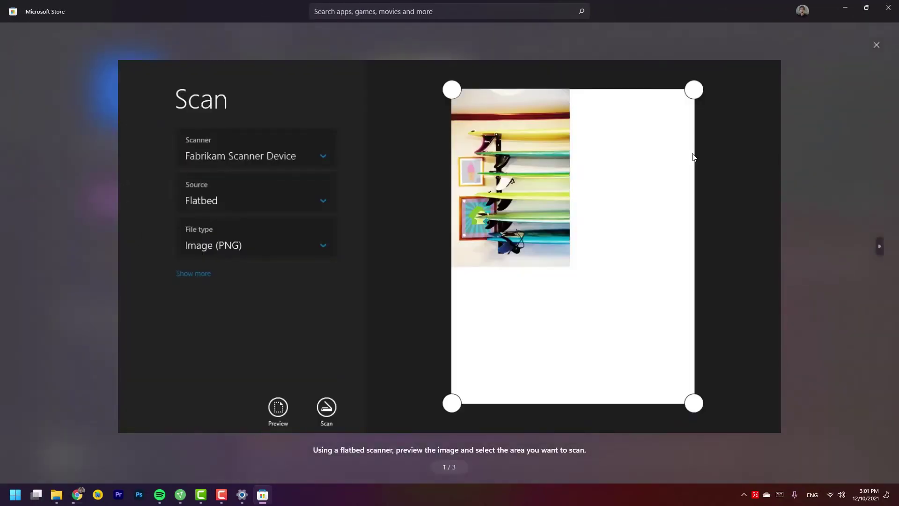
key(Right)
key(Right)
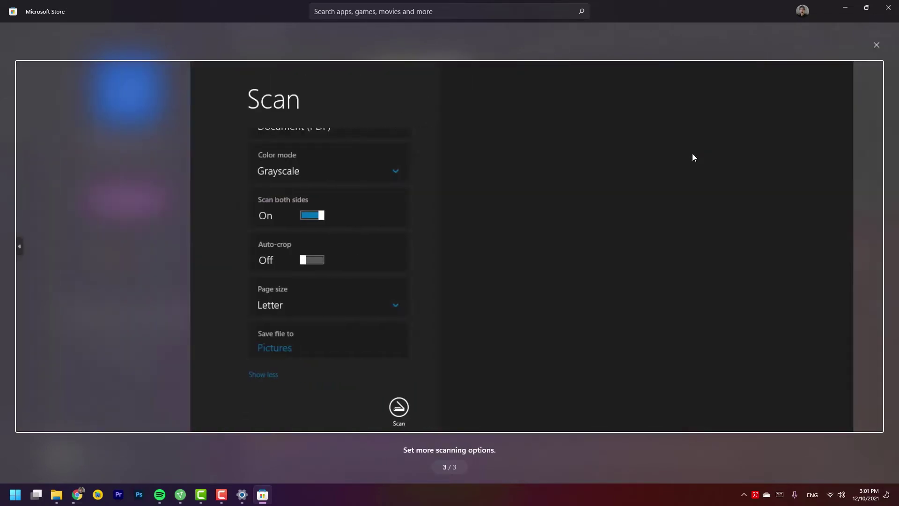
click(876, 45)
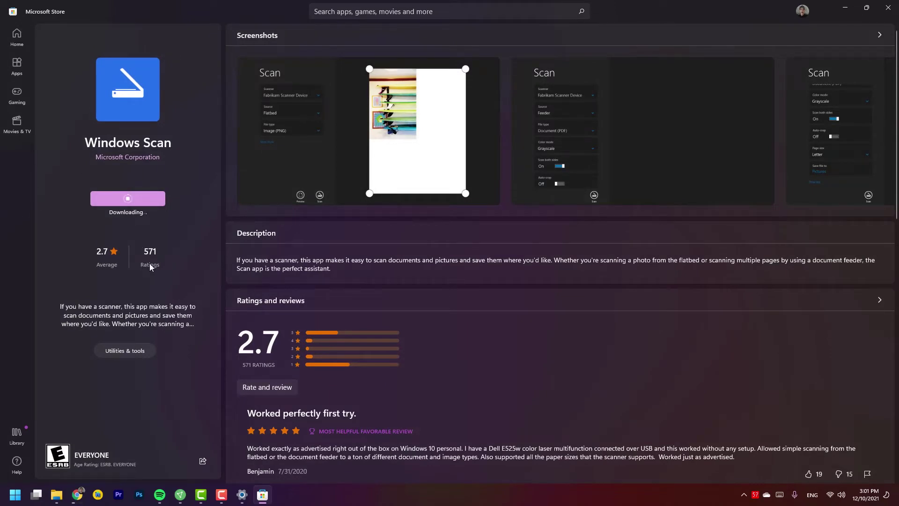
scroll(280, 327, down, 5)
scroll(280, 327, up, 3)
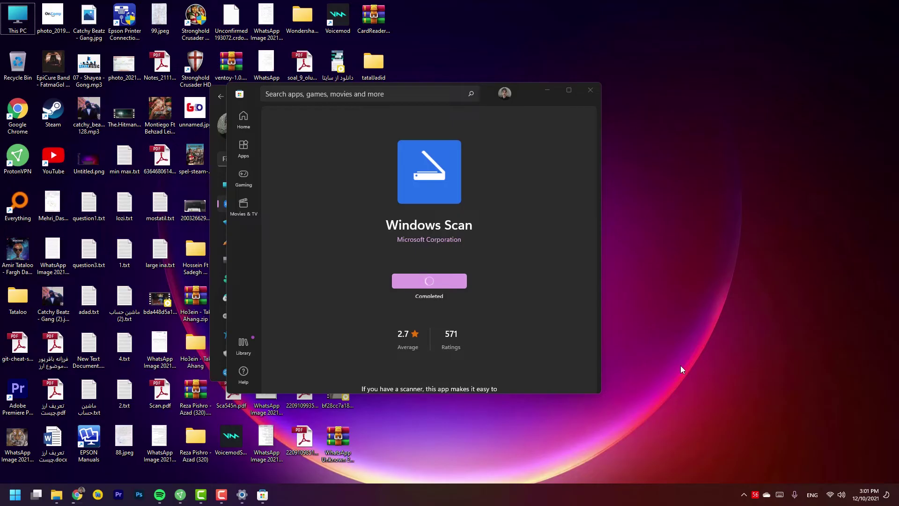
Launch the newly installed Windows Scan app and dismiss the Start menu's Scan context menu
click(414, 287)
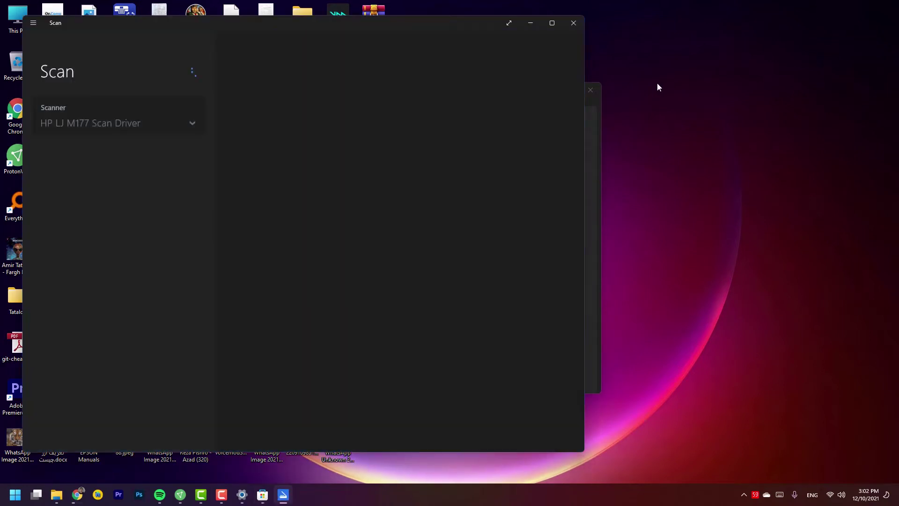
key(super)
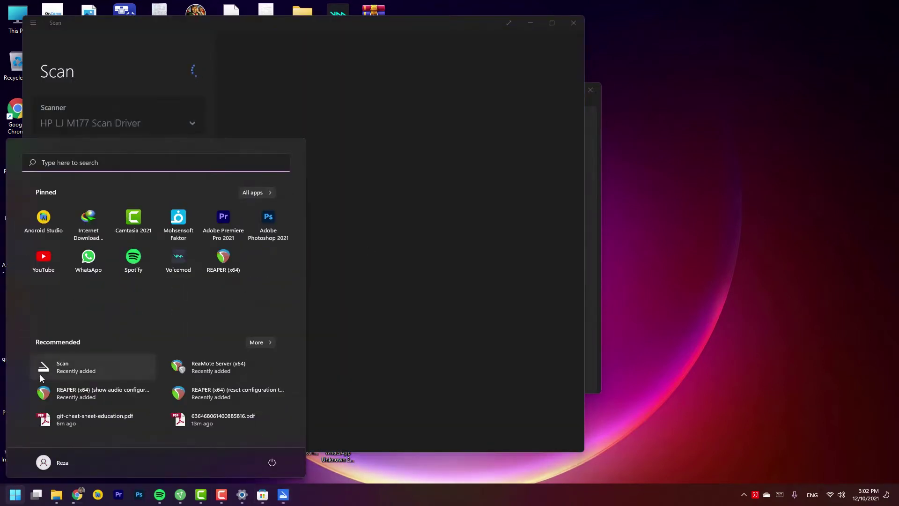
right_click(61, 369)
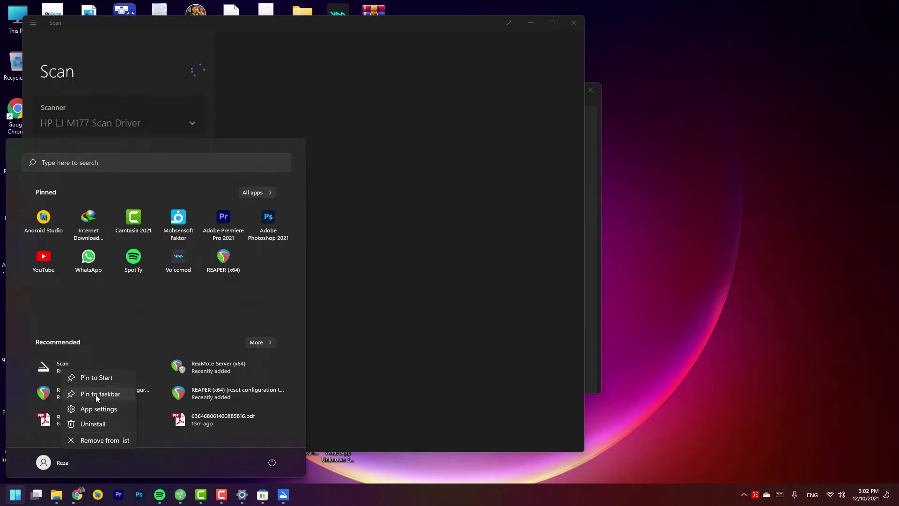
click(692, 252)
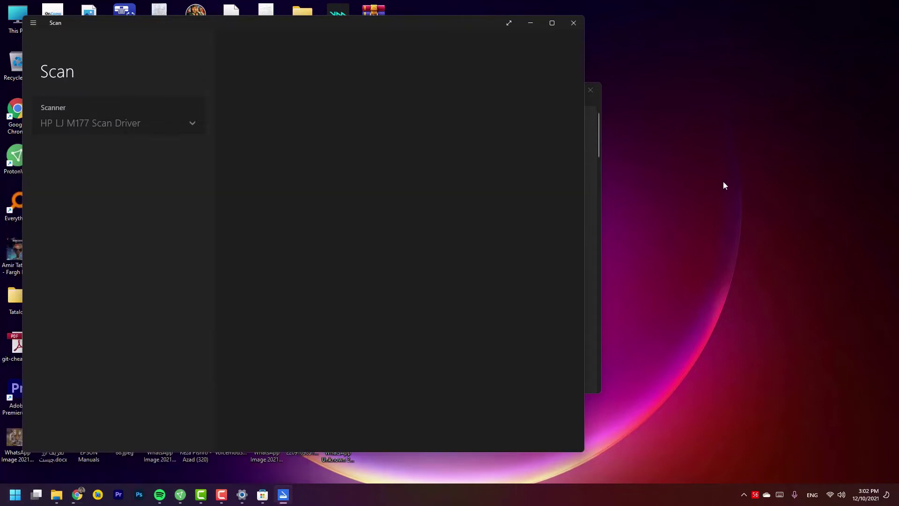
Drag the Scan window right and back across the desktop
drag(409, 31, 438, 39)
click(775, 148)
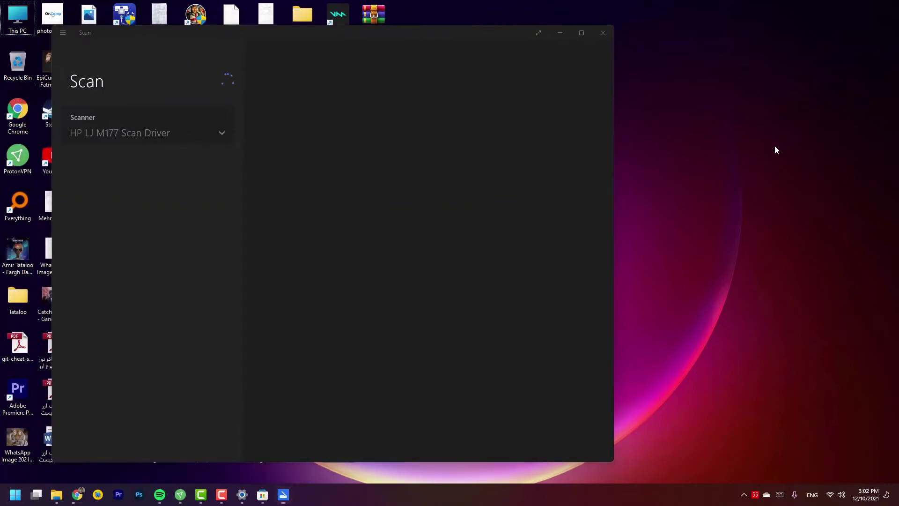
drag(367, 38, 503, 40)
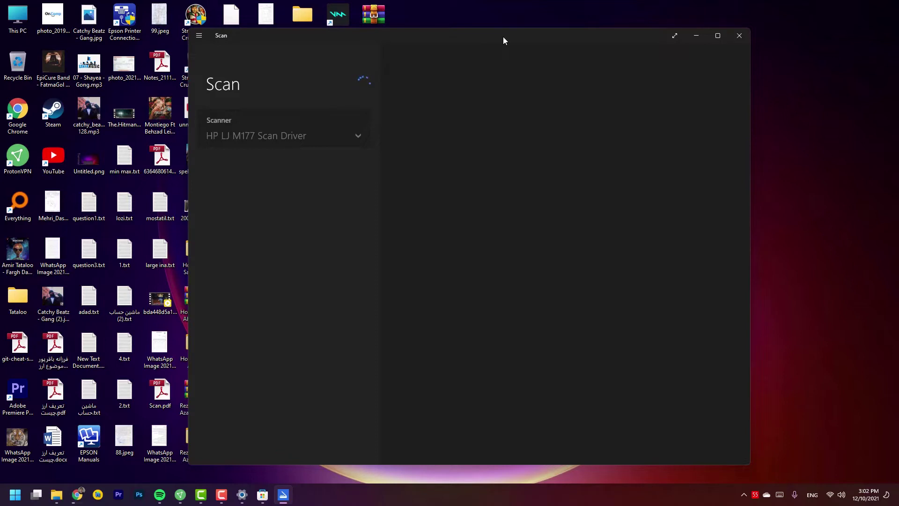
drag(503, 37, 549, 38)
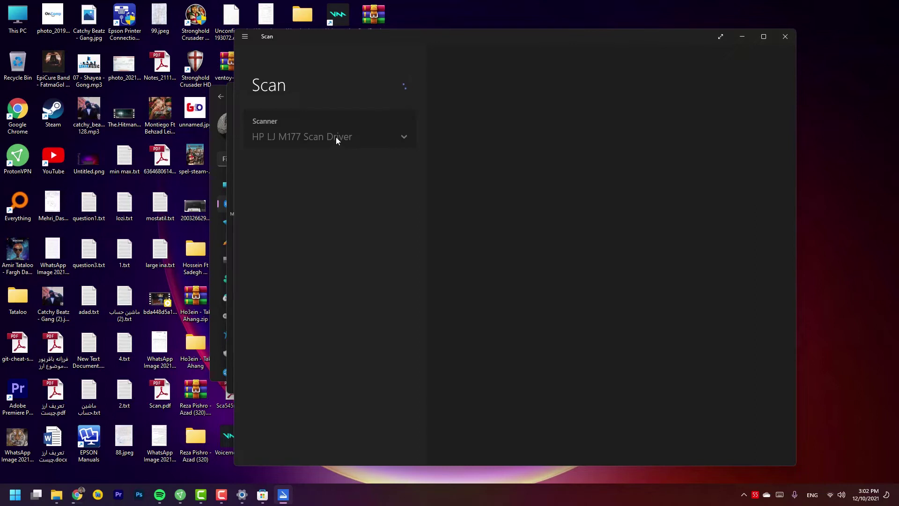
Toggle Scan's navigation pane open and closed, then move the window left
click(244, 37)
click(244, 37)
click(244, 37)
click(437, 52)
drag(634, 38, 429, 41)
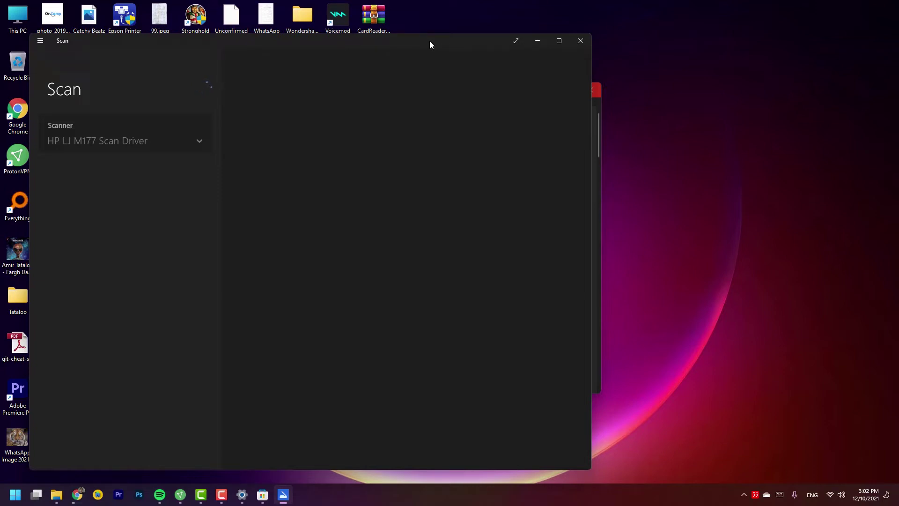
Minimize Scan and close the Microsoft Store and Settings windows
click(538, 41)
click(681, 229)
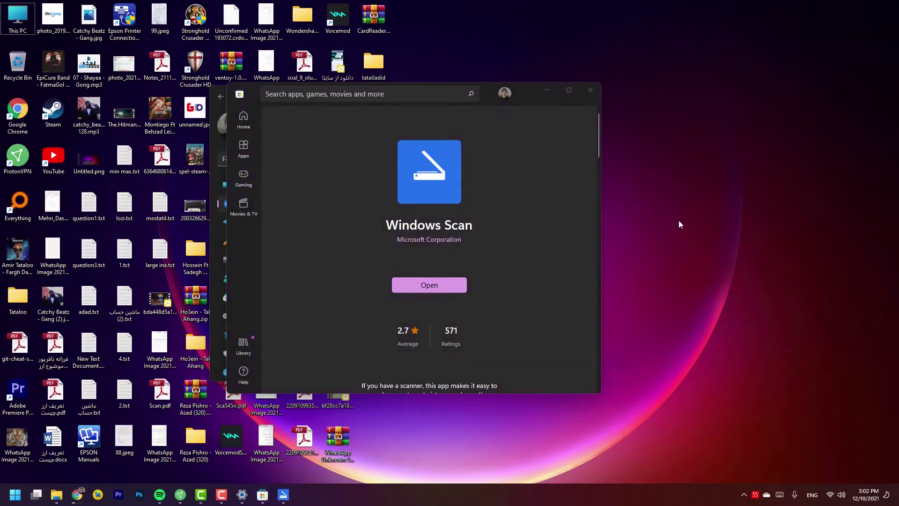
click(587, 93)
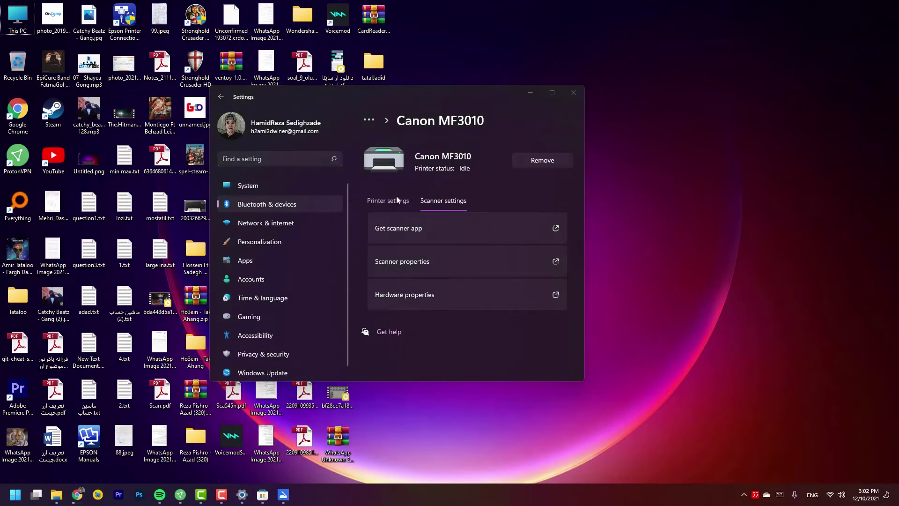
click(572, 93)
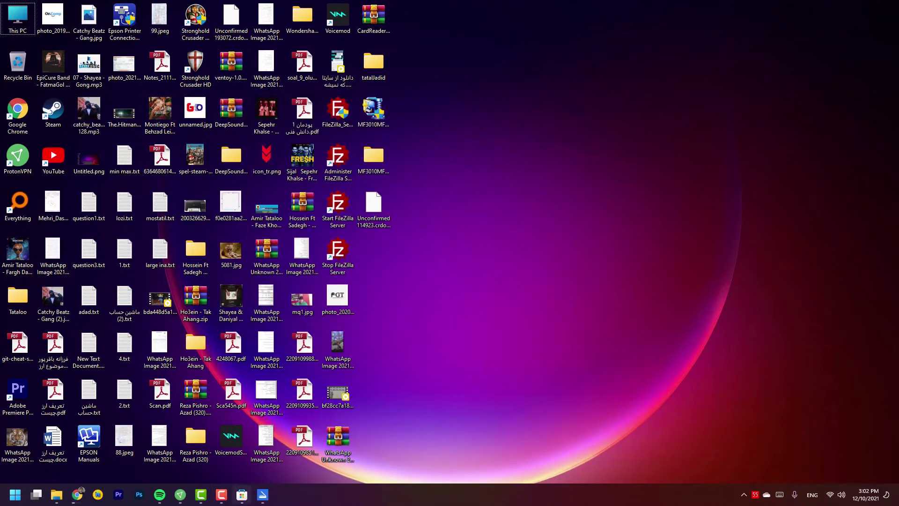
Restore Scan from the taskbar, dismiss its scanner connection error, and reposition the window
click(264, 493)
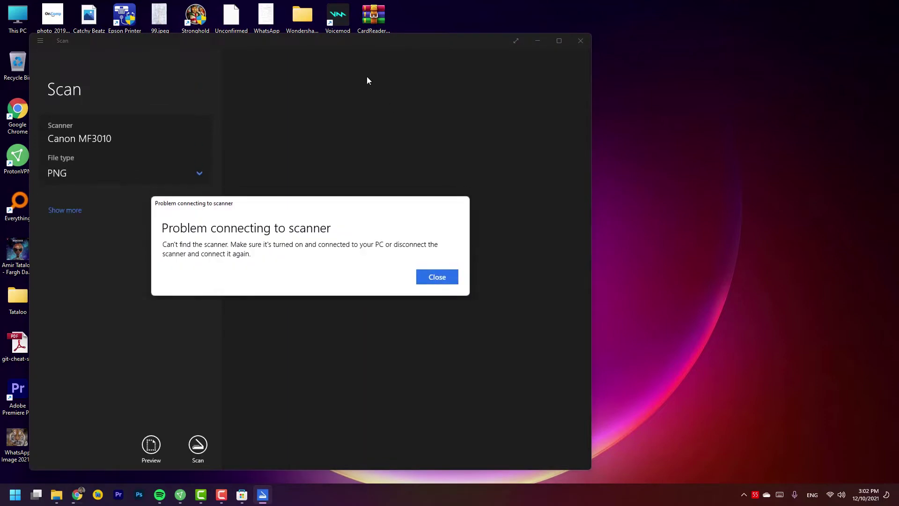
click(439, 278)
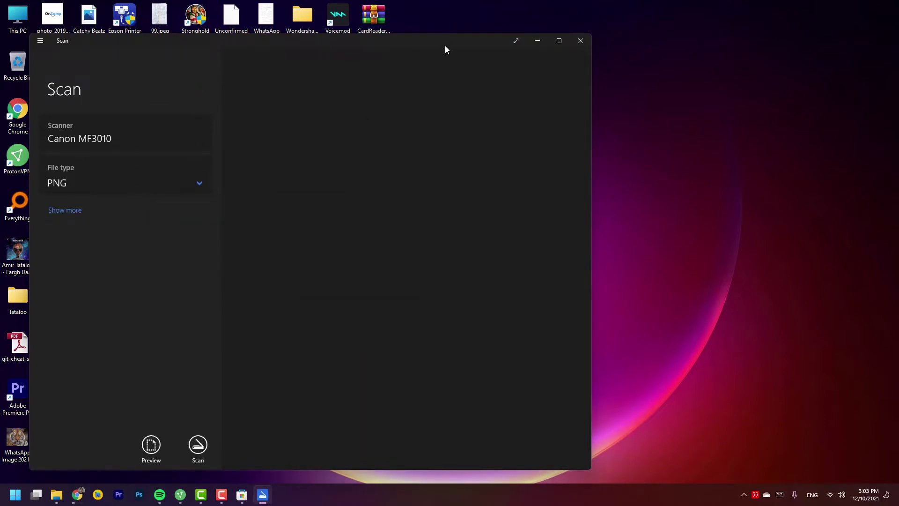
drag(445, 46, 677, 38)
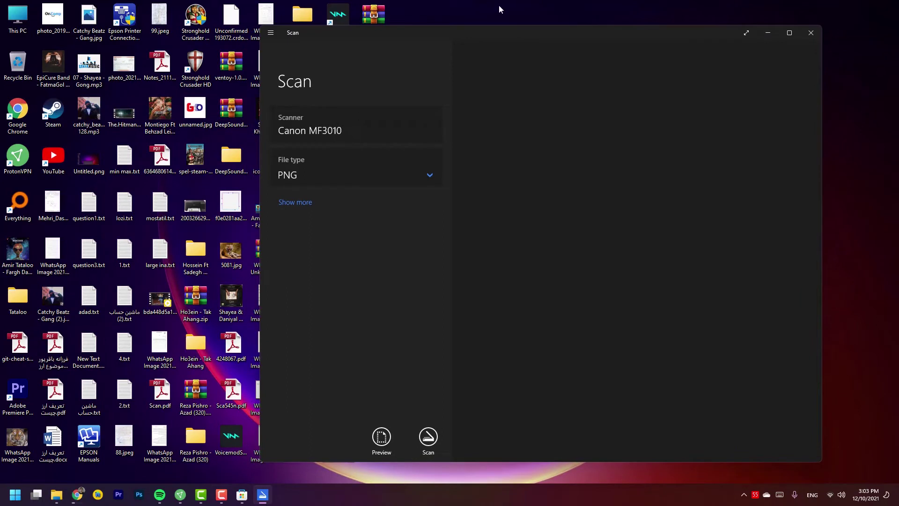
drag(507, 32, 460, 40)
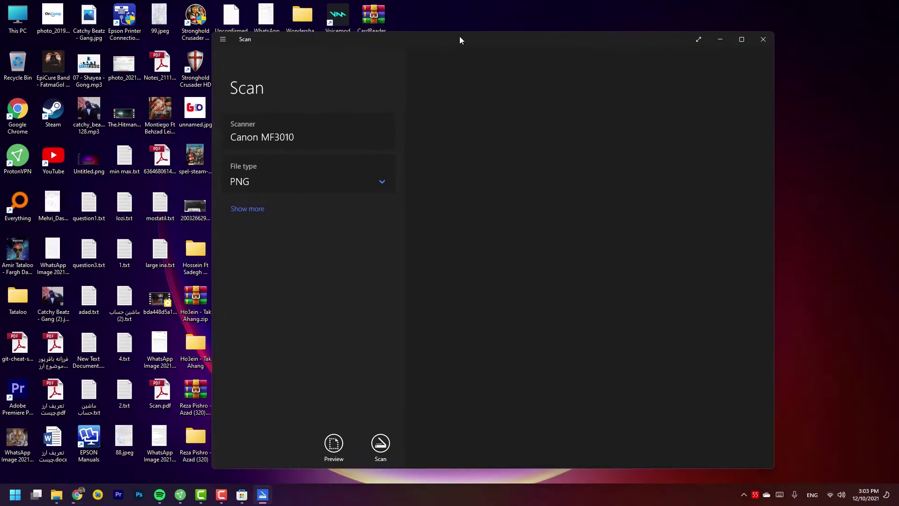
click(315, 183)
Scan the page as PNG, then close the 'Problem connecting to scanner' dialog
click(315, 182)
click(392, 441)
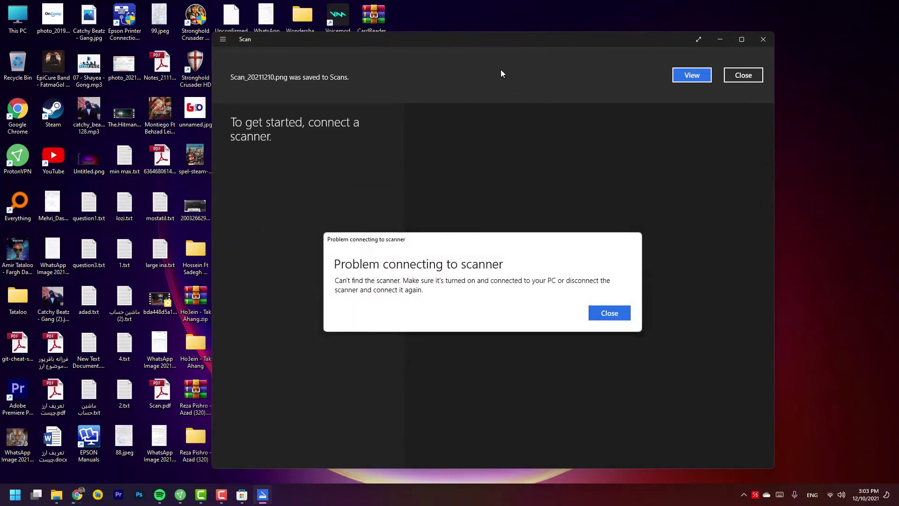
click(609, 313)
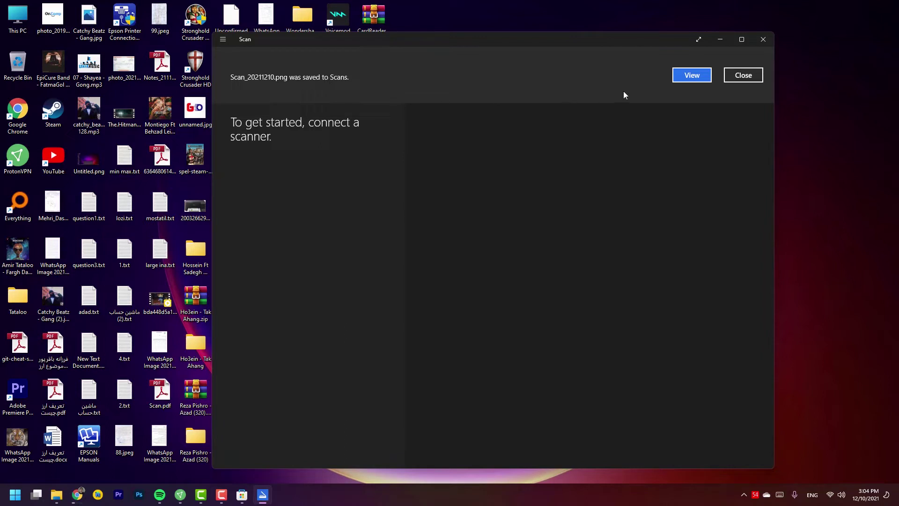
Open Scan_20211210.png in Photos, zoom and pan over the handwritten note, then close Photos
click(691, 75)
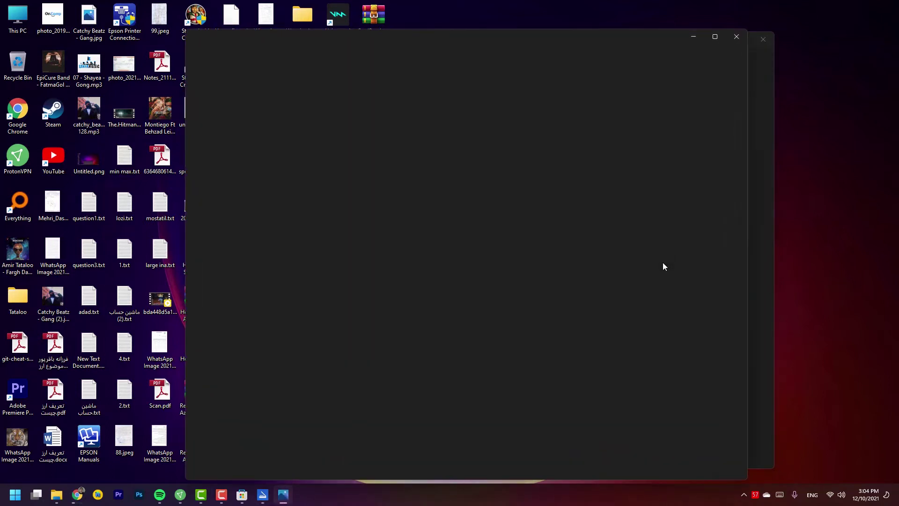
scroll(523, 195, up, 3)
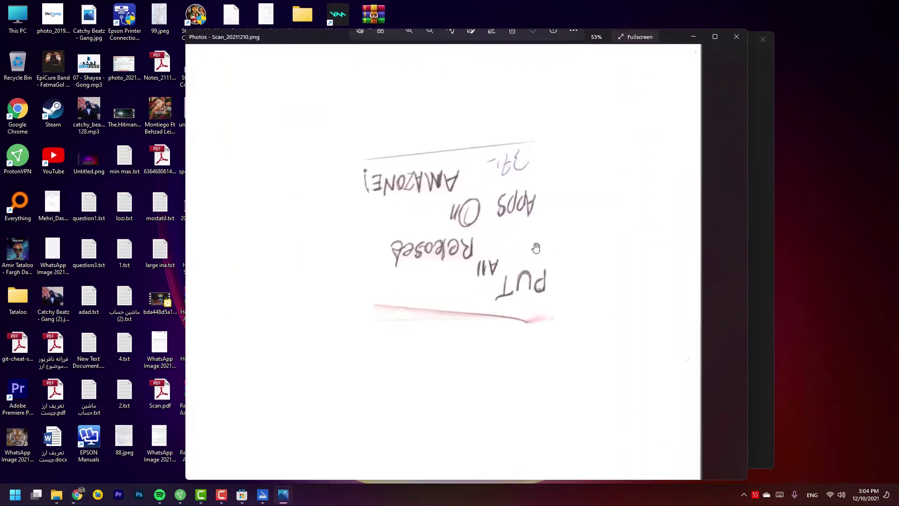
drag(522, 195, 514, 145)
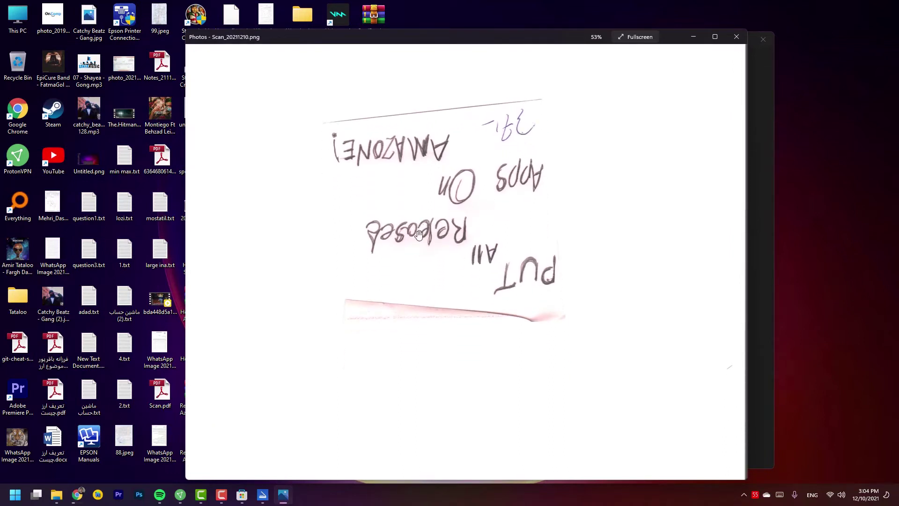
scroll(451, 216, down, 2)
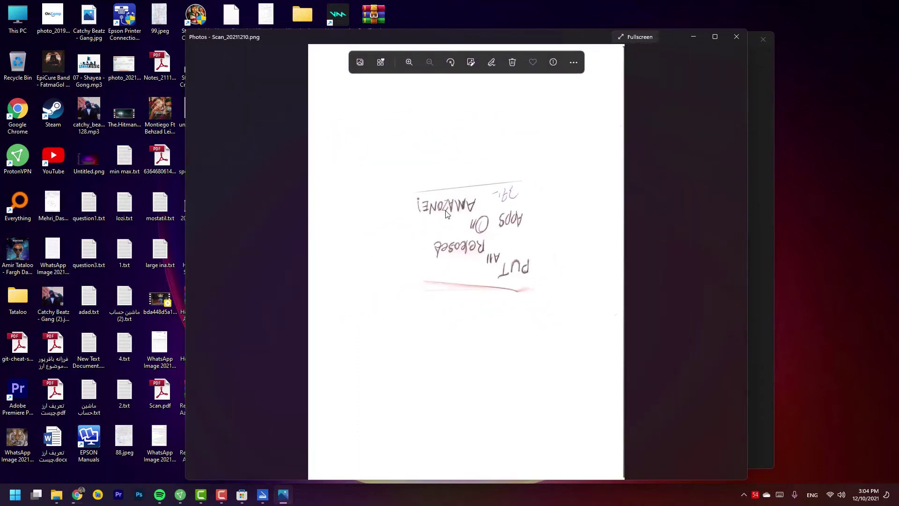
scroll(427, 238, up, 1)
scroll(427, 237, down, 1)
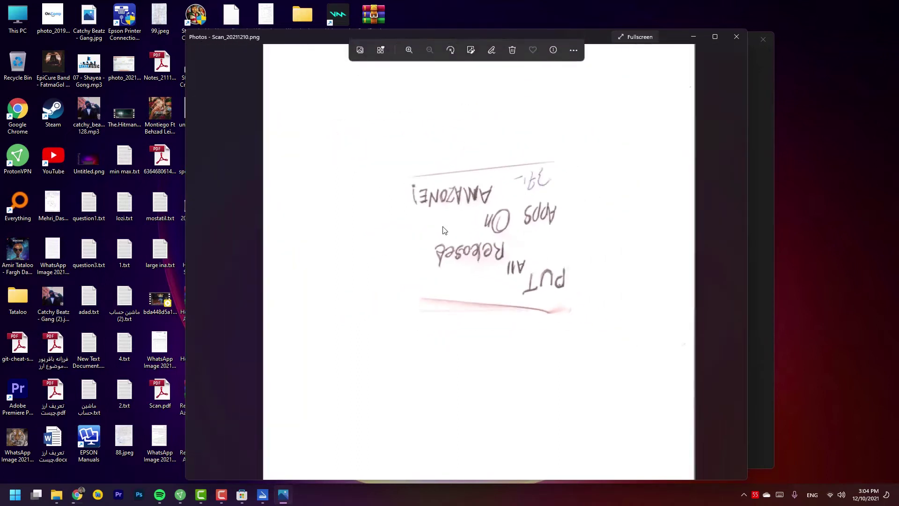
click(736, 37)
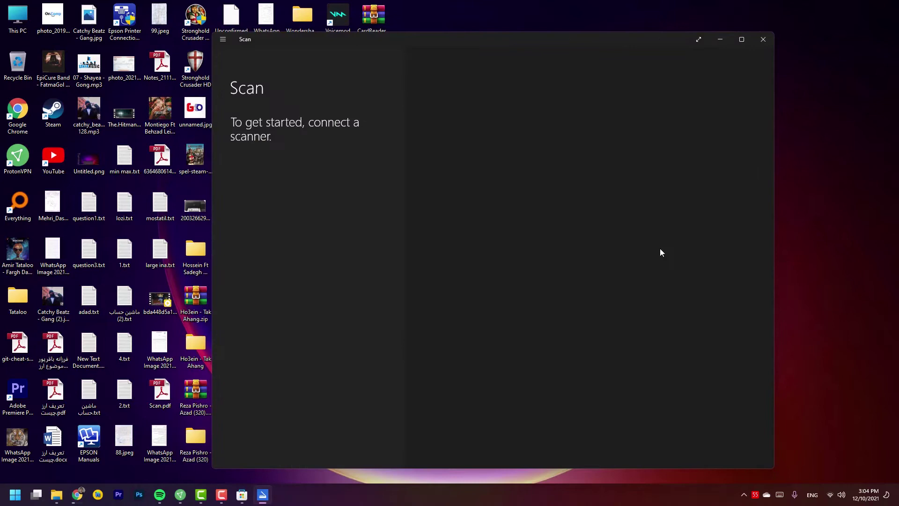
Close and relaunch Scan from Start's Recommended list, then select Canon MF3010 as scanner
click(752, 45)
drag(626, 63, 667, 364)
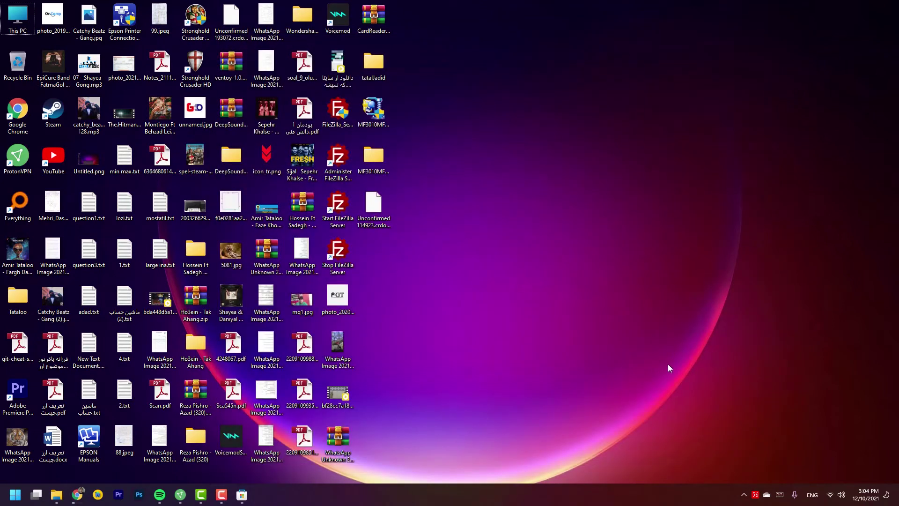
key(super)
click(69, 364)
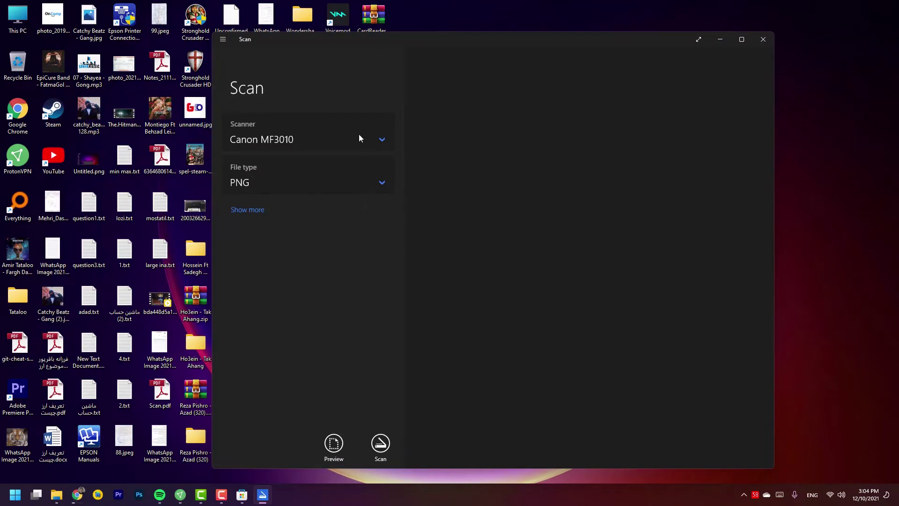
click(359, 137)
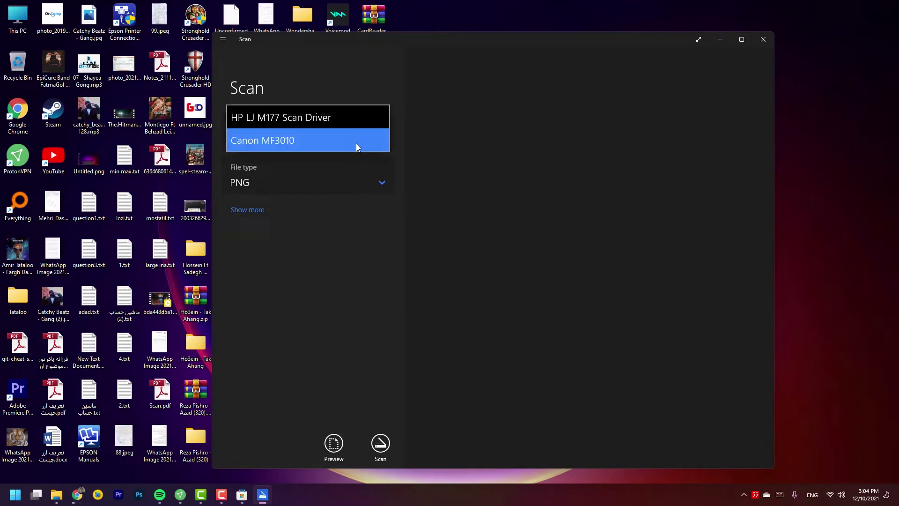
click(325, 139)
click(763, 40)
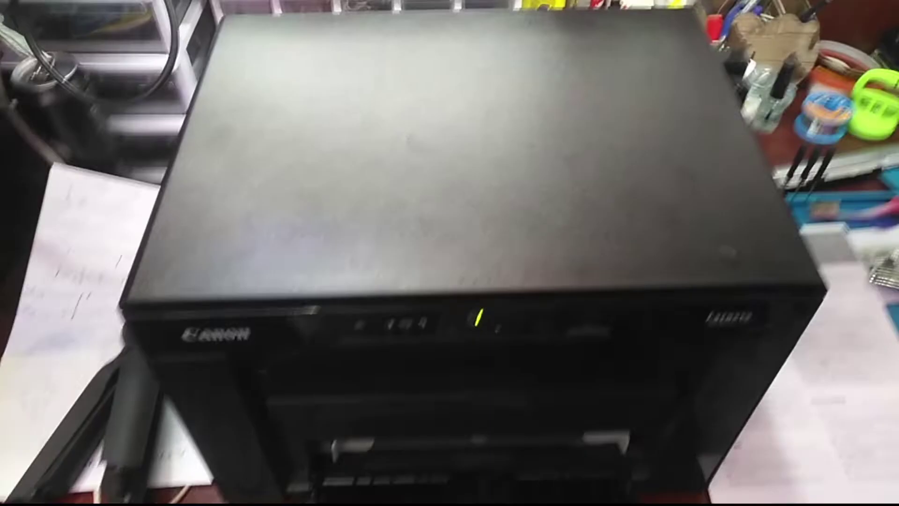